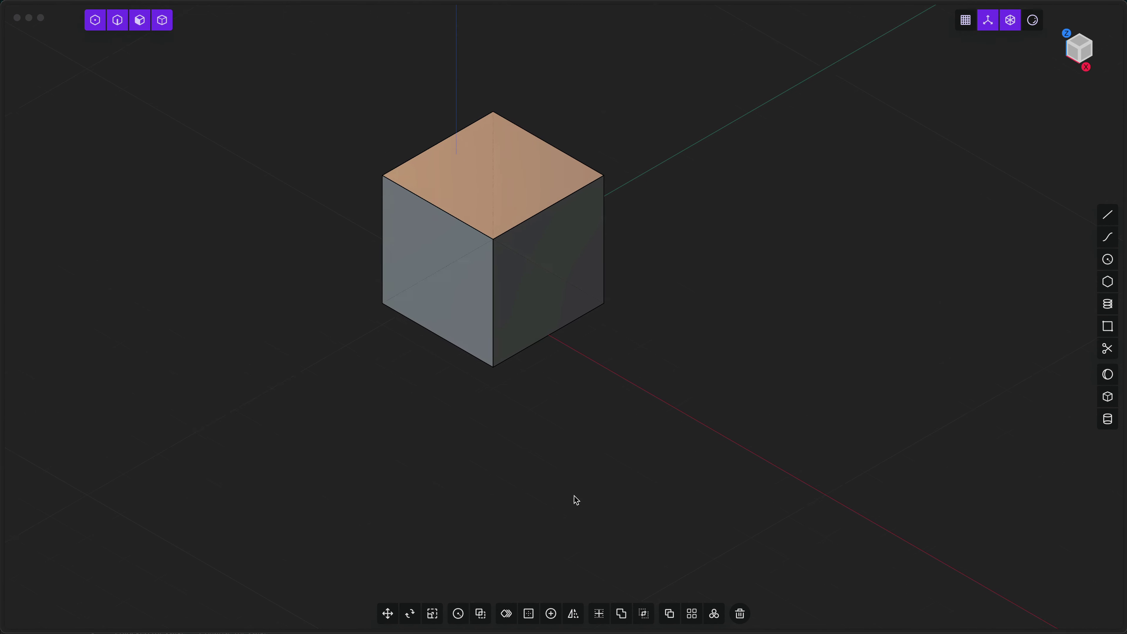
Create a cylinder on the ground plane beside the cube and turn off X-ray display
{"action": "left_click", "coordinate": [1108, 419]}
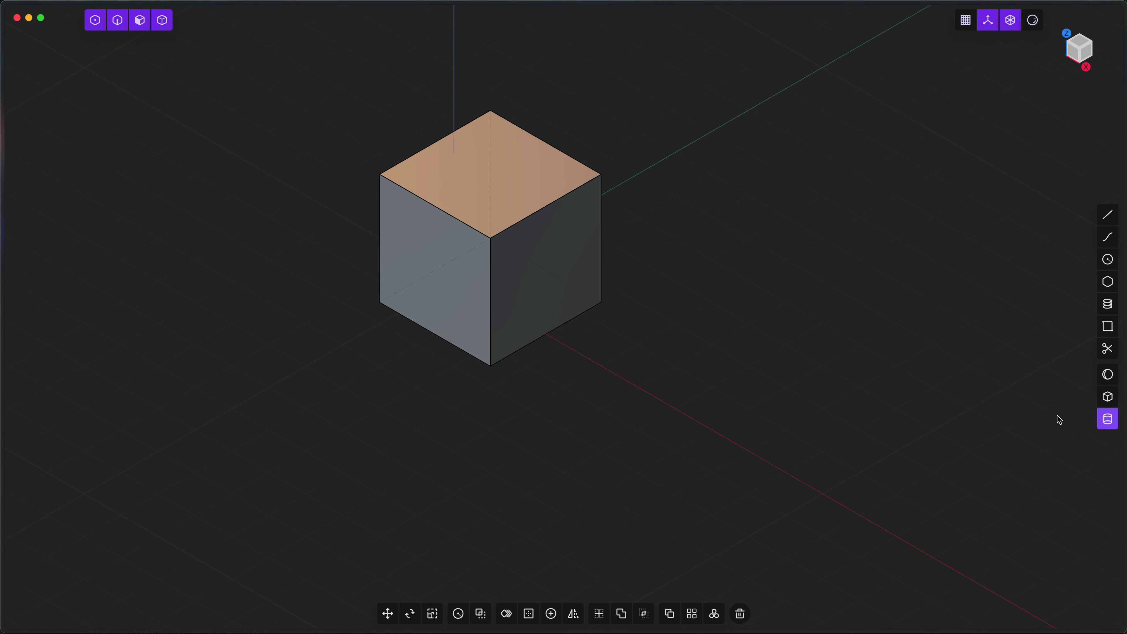
{"action": "left_click", "coordinate": [656, 396]}
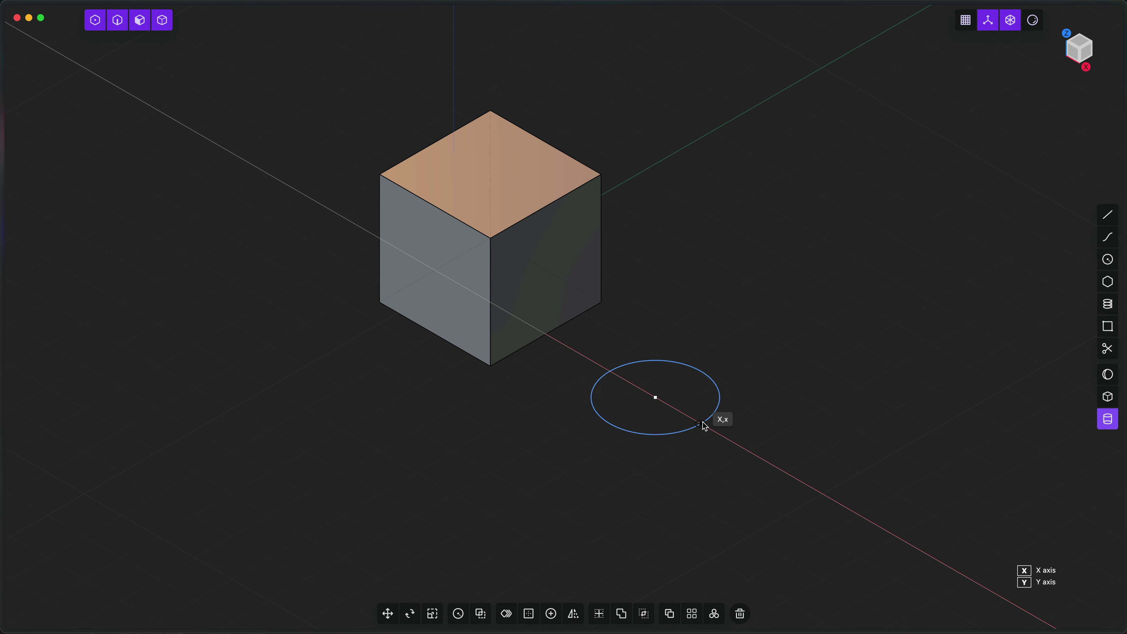
{"action": "left_click", "coordinate": [718, 428]}
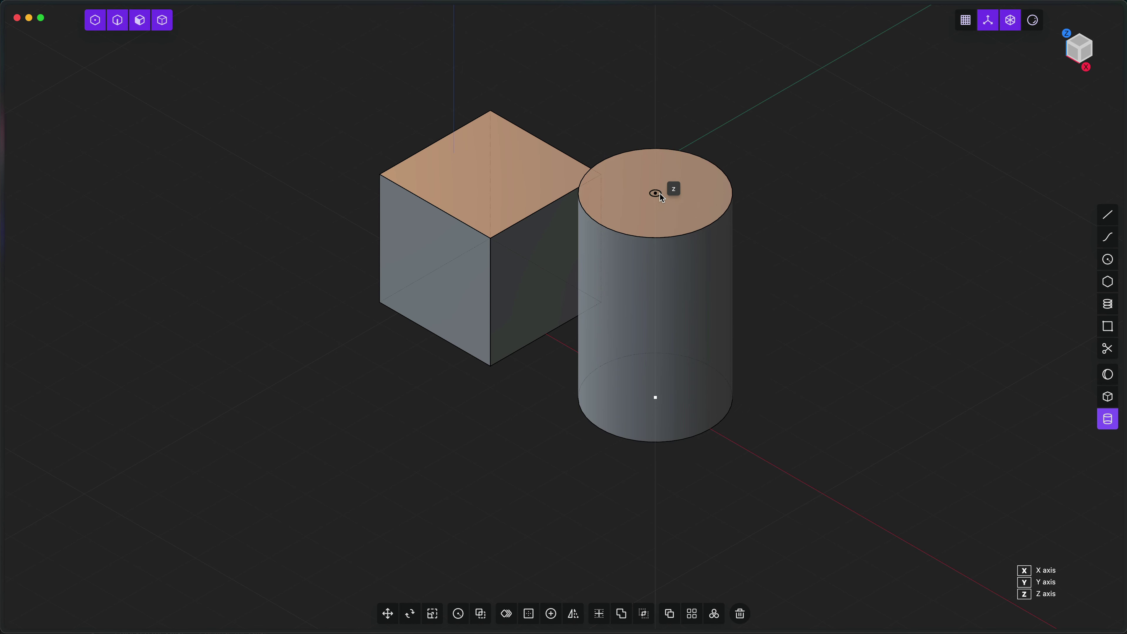
{"action": "left_click", "coordinate": [660, 192]}
{"action": "middle_click_drag", "start_coordinate": [586, 532], "coordinate": [571, 535]}
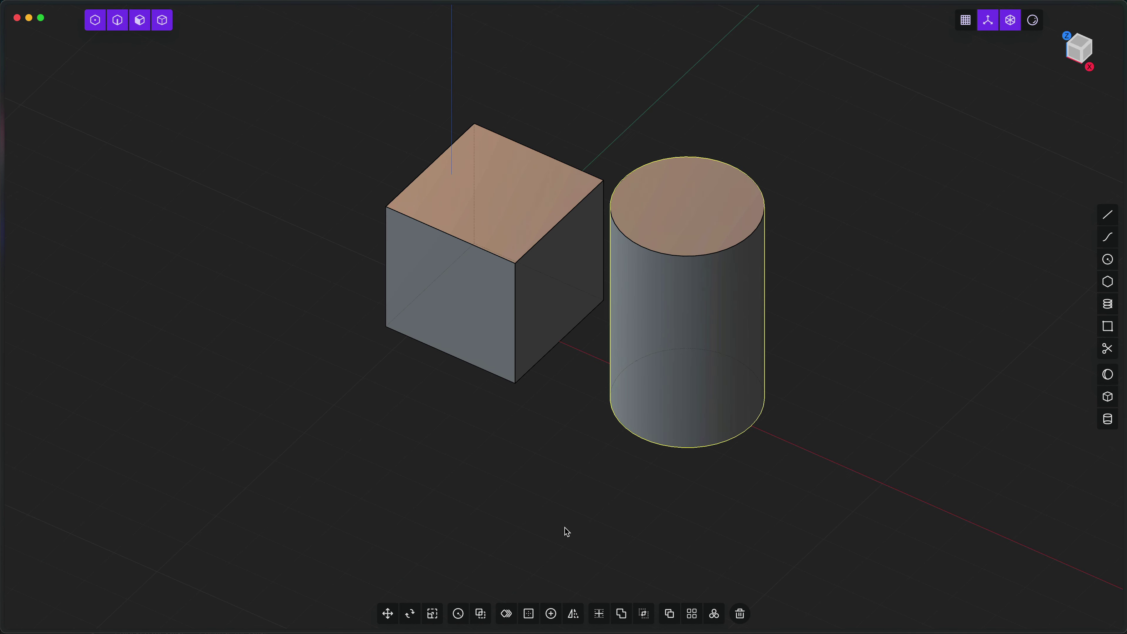
{"action": "key", "text": "alt+z"}
{"action": "middle_click_drag", "start_coordinate": [497, 467], "coordinate": [501, 498], "text": "shift"}
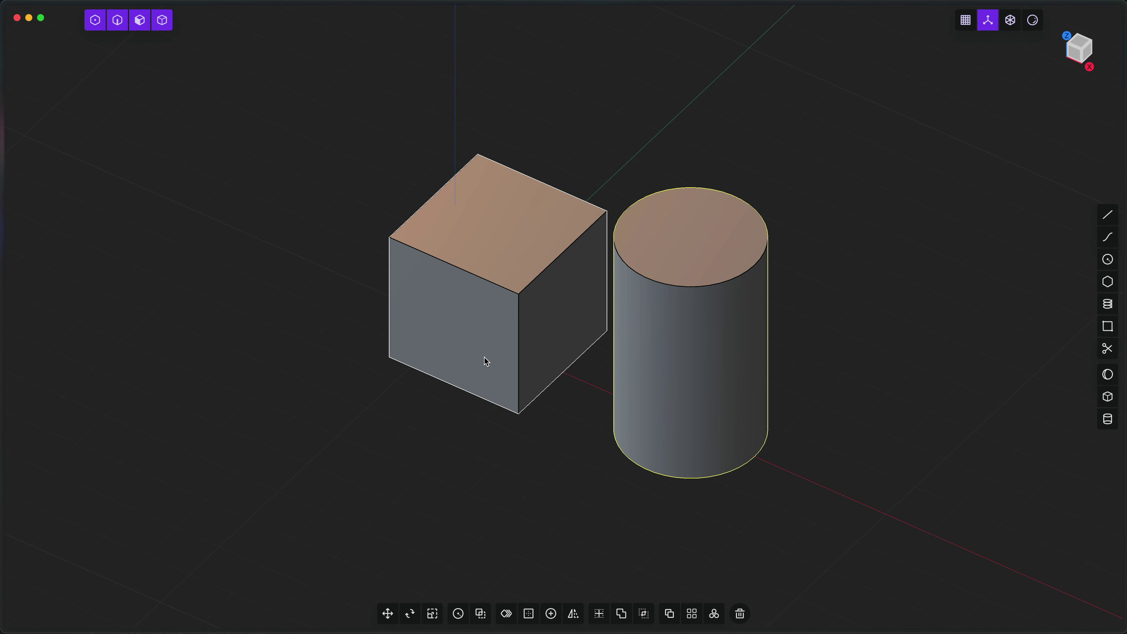
Offset the outline of the cube's front face inward by about 0.54 and push the surrounding border face back
{"action": "left_click", "coordinate": [488, 365]}
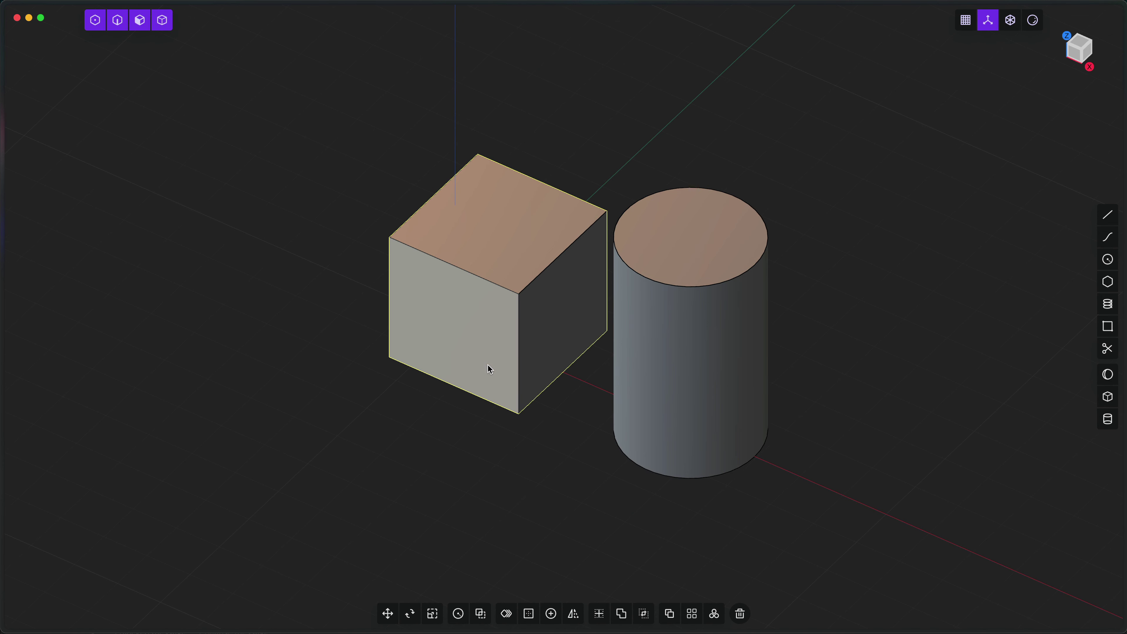
{"action": "left_click", "coordinate": [490, 368]}
{"action": "key", "text": "o"}
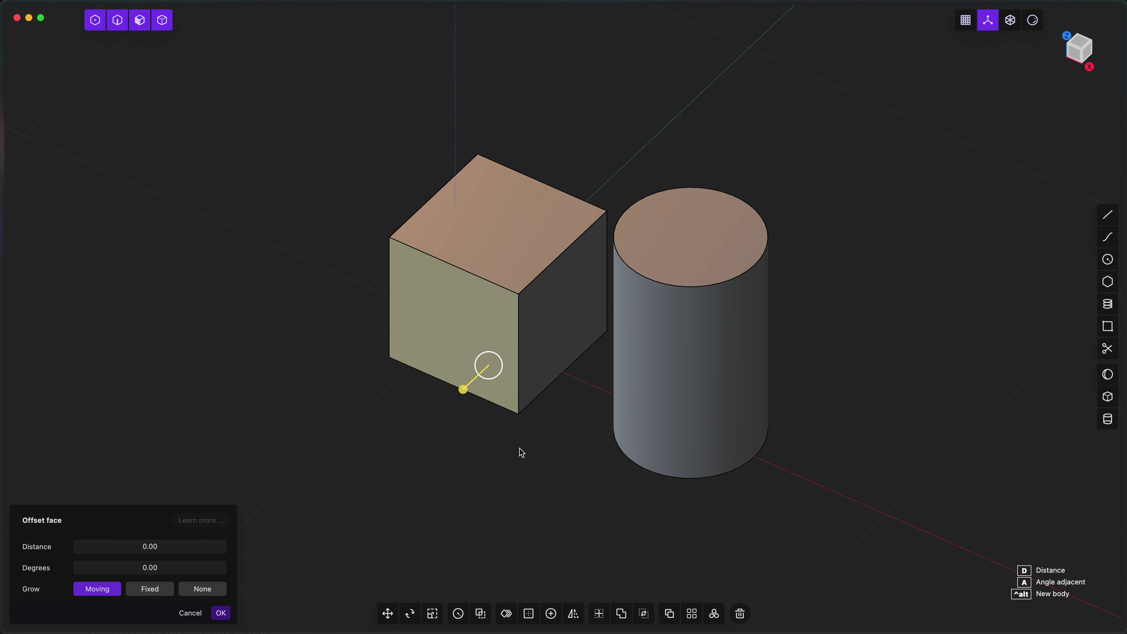
{"action": "key", "text": "o"}
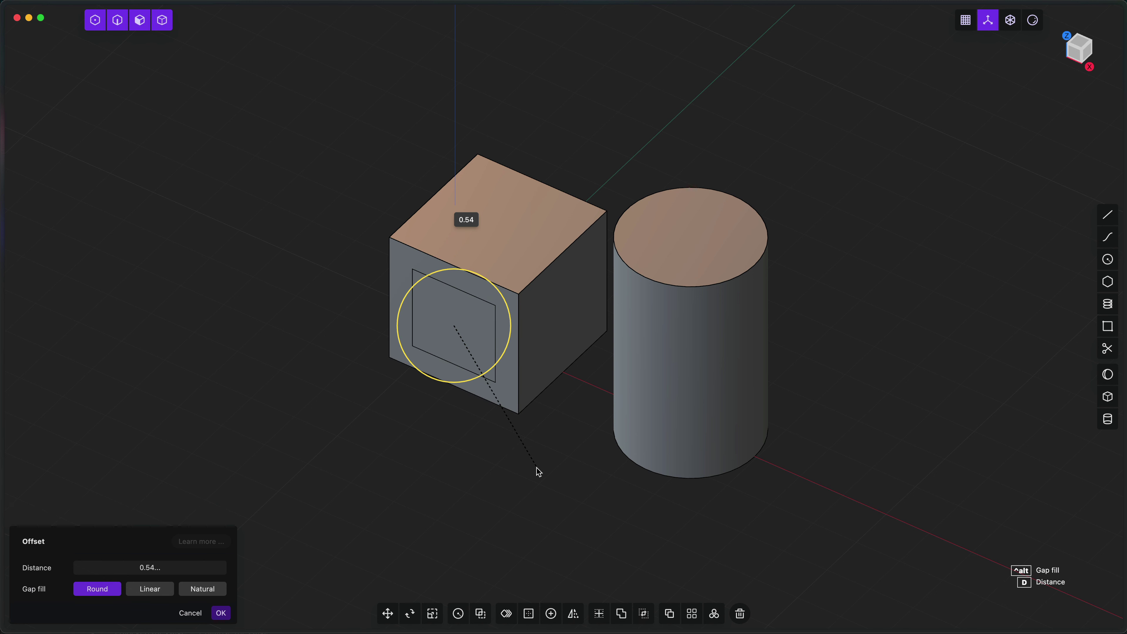
{"action": "left_click", "coordinate": [538, 471]}
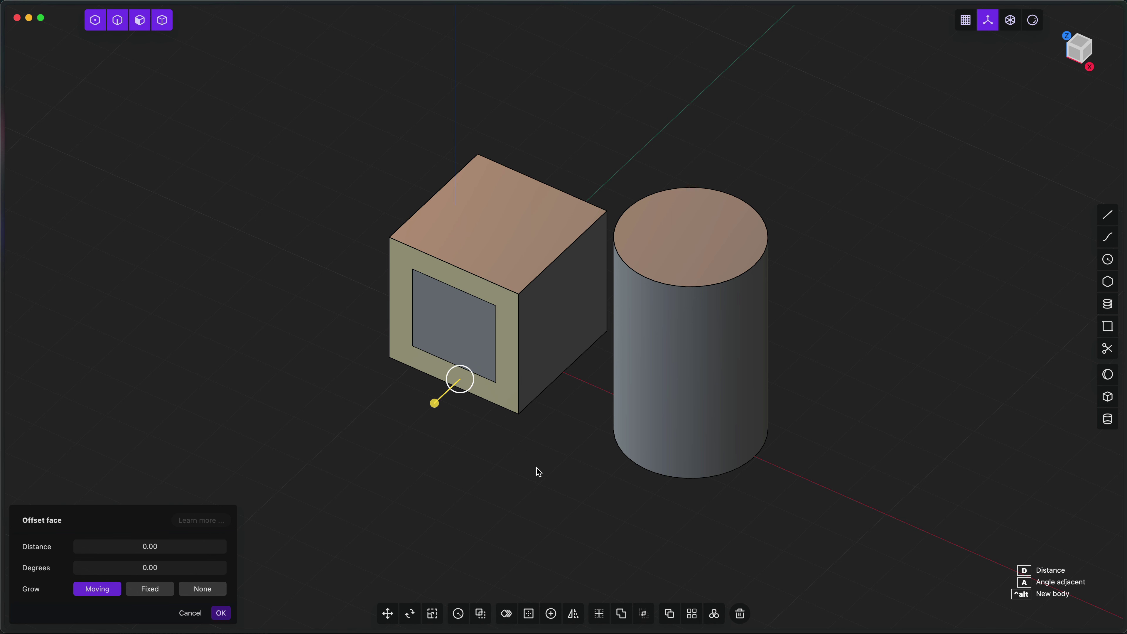
{"action": "key", "text": "d"}
{"action": "left_click", "coordinate": [552, 456]}
{"action": "right_click", "coordinate": [551, 456]}
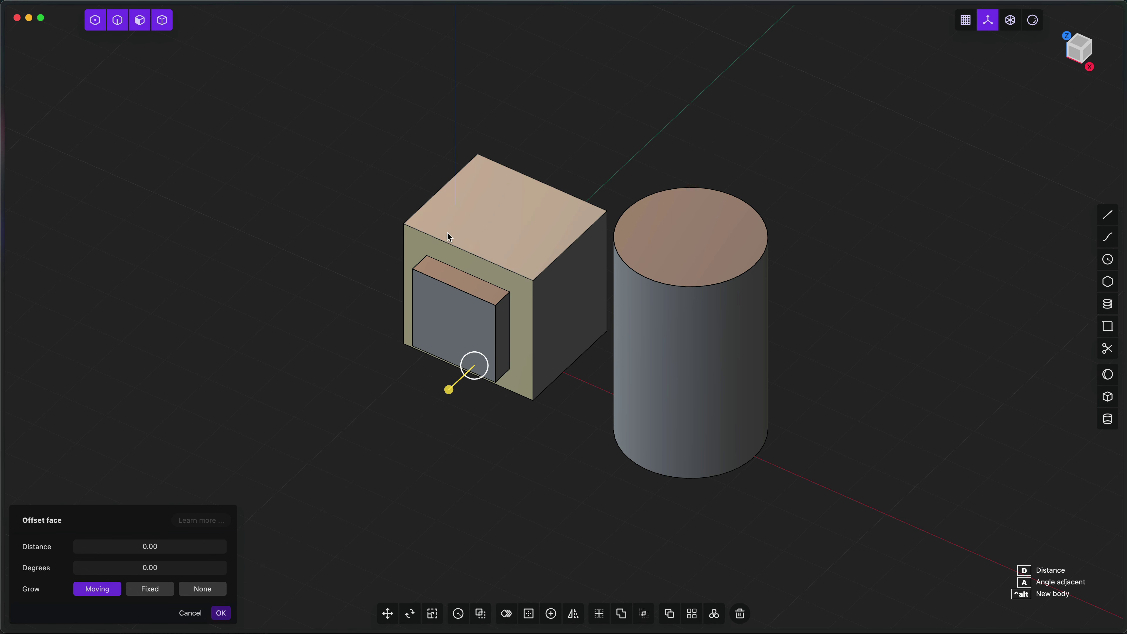
Offset the outline of the cube's top face inward by about 0.52 and raise the inner face into a block
{"action": "left_click", "coordinate": [543, 225]}
{"action": "key", "text": "o"}
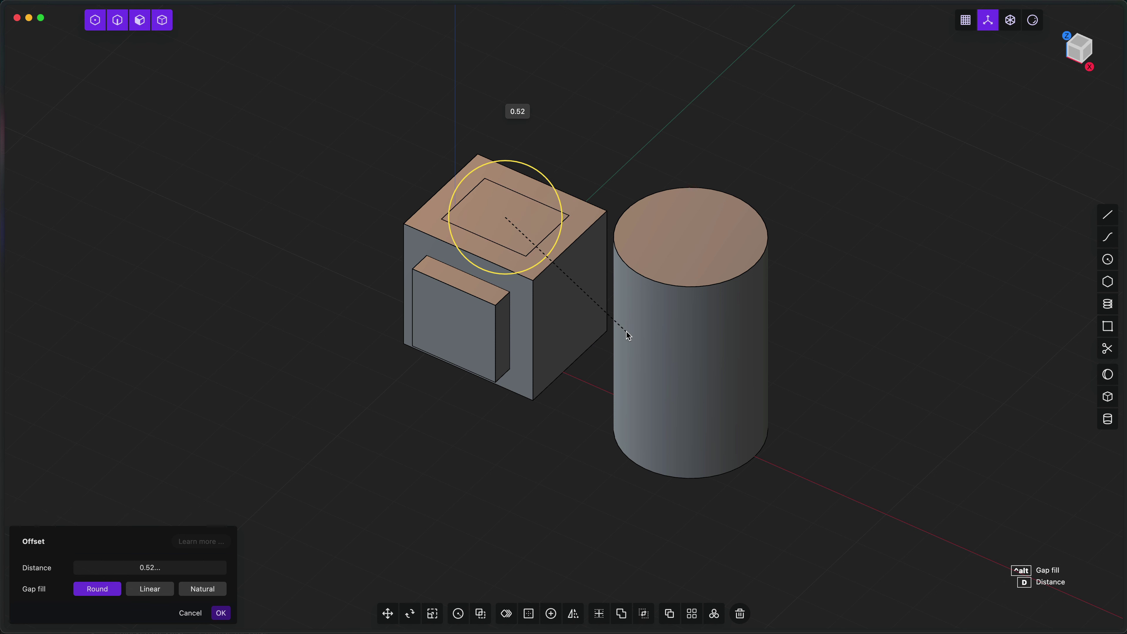
{"action": "left_click", "coordinate": [629, 336]}
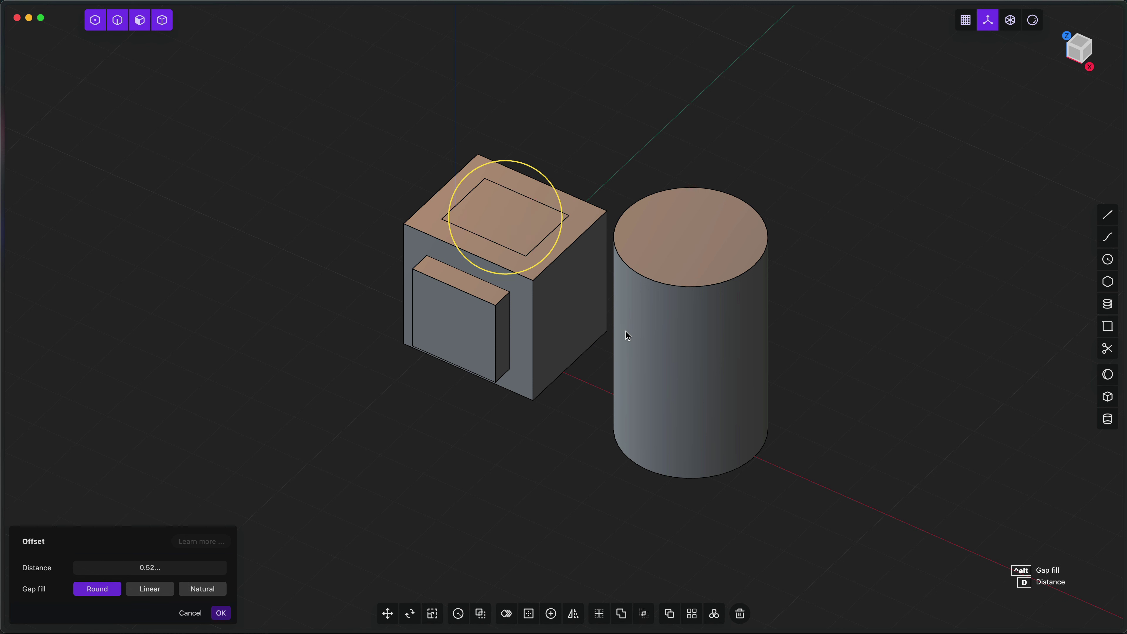
{"action": "left_click", "coordinate": [519, 232]}
{"action": "key", "text": "d"}
{"action": "left_click", "coordinate": [585, 252]}
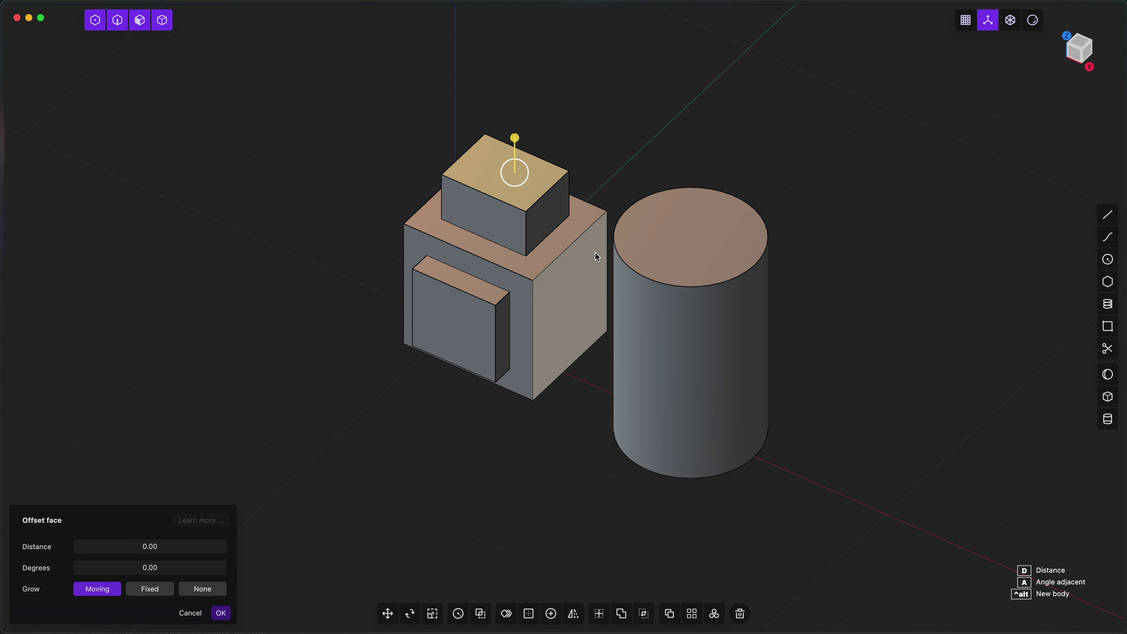
Offset the top outline of the raised block inward and raise its inner face into a second, smaller block
{"action": "key", "text": "o"}
{"action": "left_click", "coordinate": [617, 265]}
{"action": "key", "text": "d"}
{"action": "left_click", "coordinate": [617, 225]}
{"action": "left_click", "coordinate": [564, 432]}
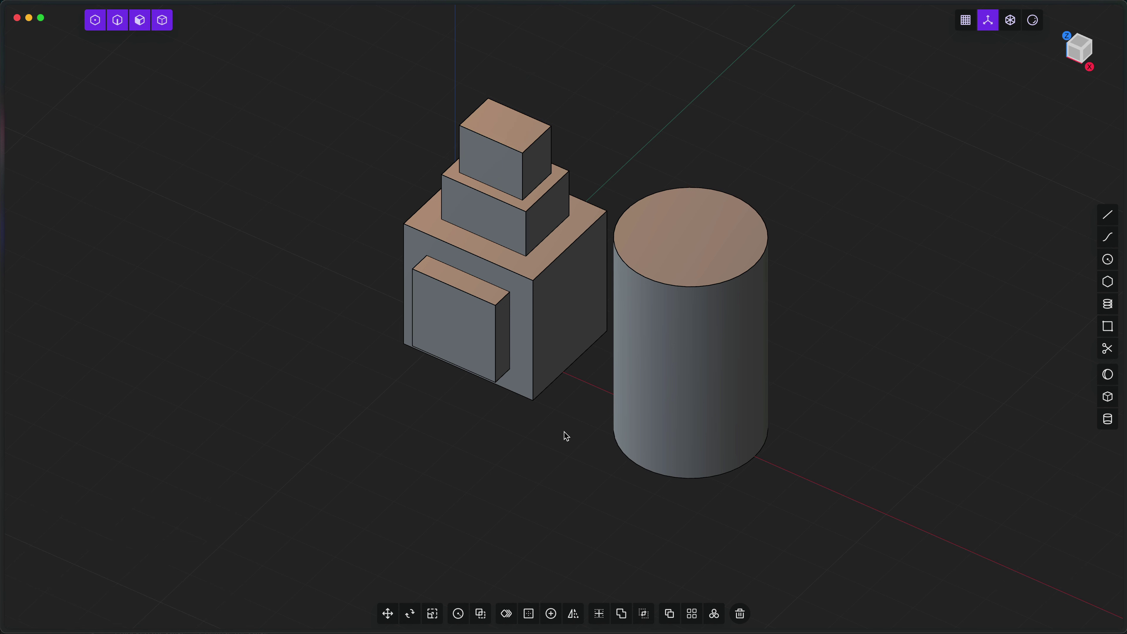
Draw a straight diagonal line on the ground passing through the base of the cylinder
{"action": "left_click", "coordinate": [485, 334]}
{"action": "key", "text": "o"}
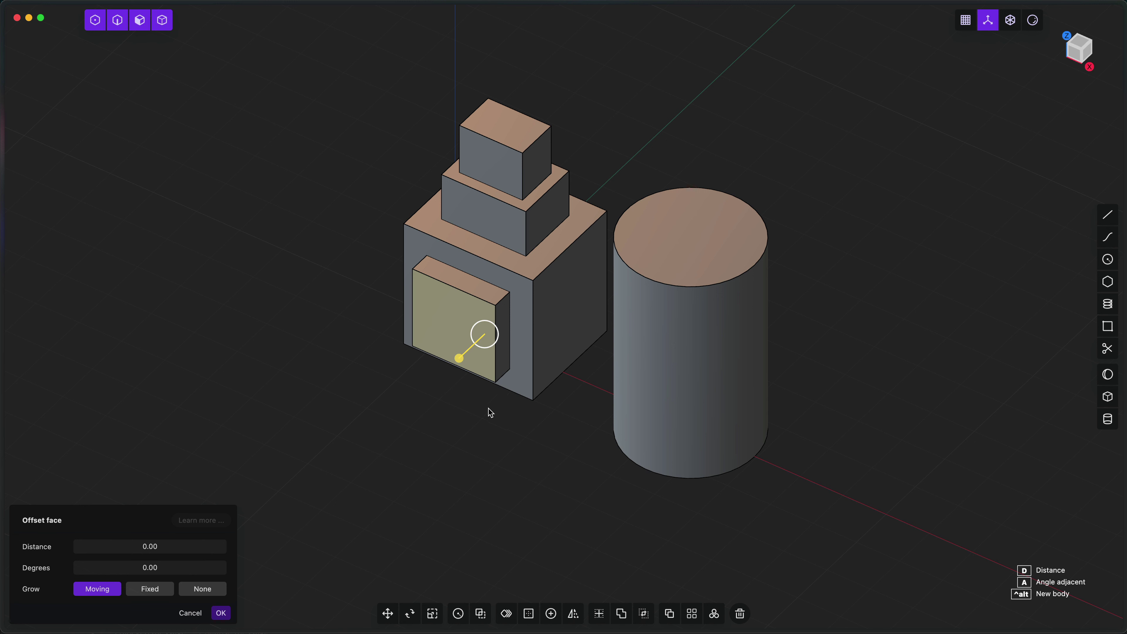
{"action": "left_click", "coordinate": [1108, 215]}
{"action": "left_click", "coordinate": [891, 378]}
{"action": "left_click", "coordinate": [542, 470]}
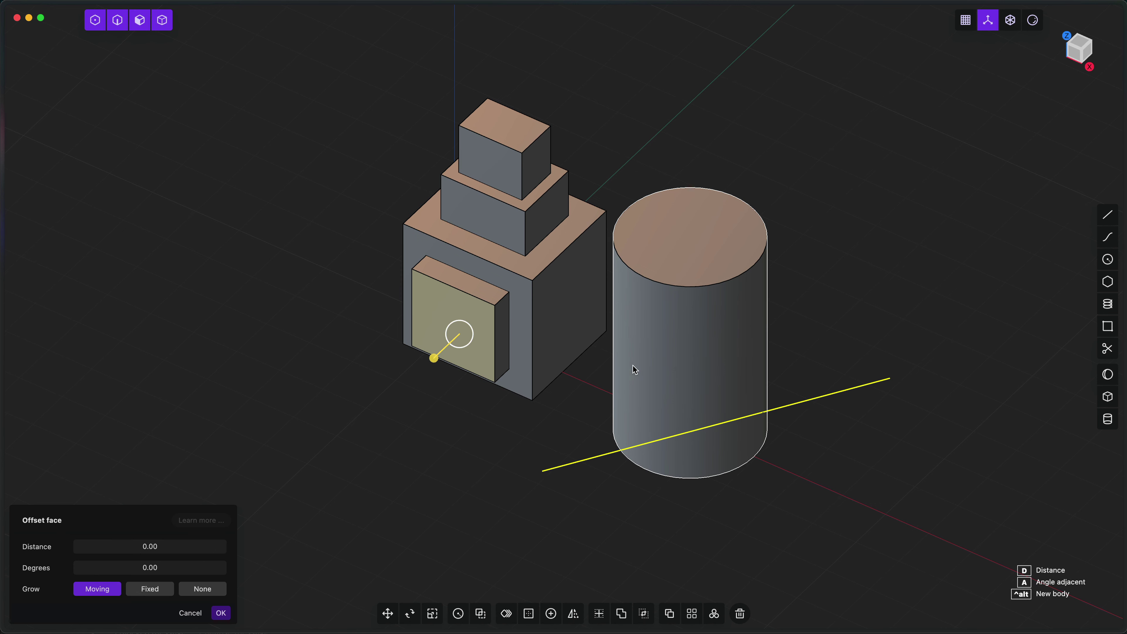
{"action": "left_click", "coordinate": [511, 433]}
Cut the cylinder vertically in two using the diagonal line as the cutter
{"action": "left_click", "coordinate": [710, 357]}
{"action": "left_click", "coordinate": [594, 458], "text": "shift"}
{"action": "key", "text": "c"}
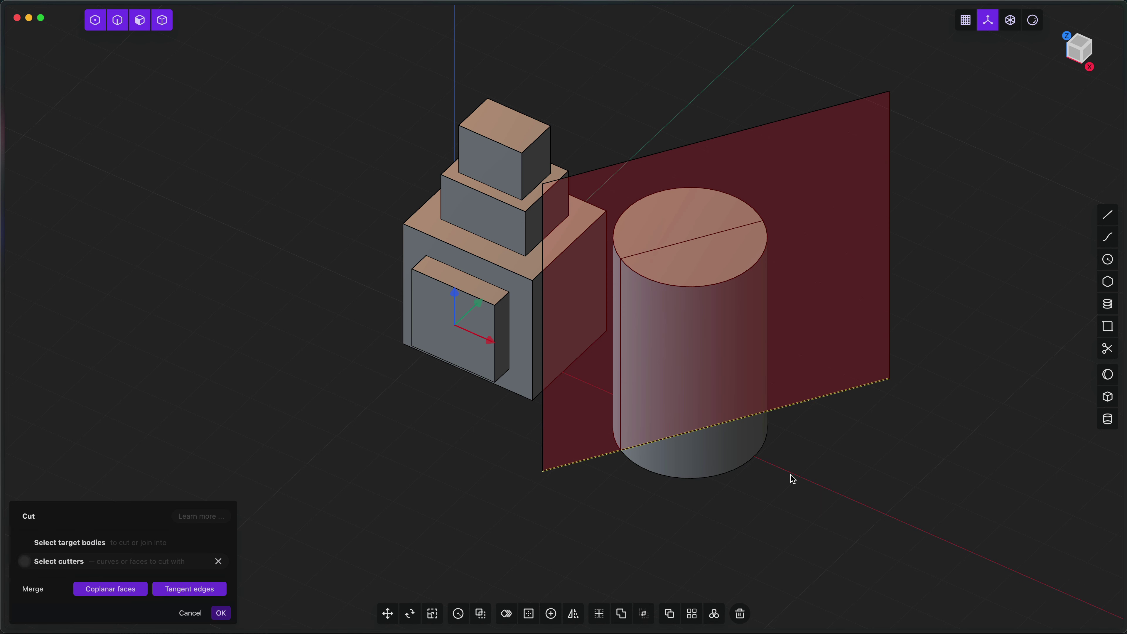
{"action": "key", "text": "Escape"}
Offset the outline of the cylinder's front curved face inward and recess the inner face by about 0.20
{"action": "left_click", "coordinate": [729, 450]}
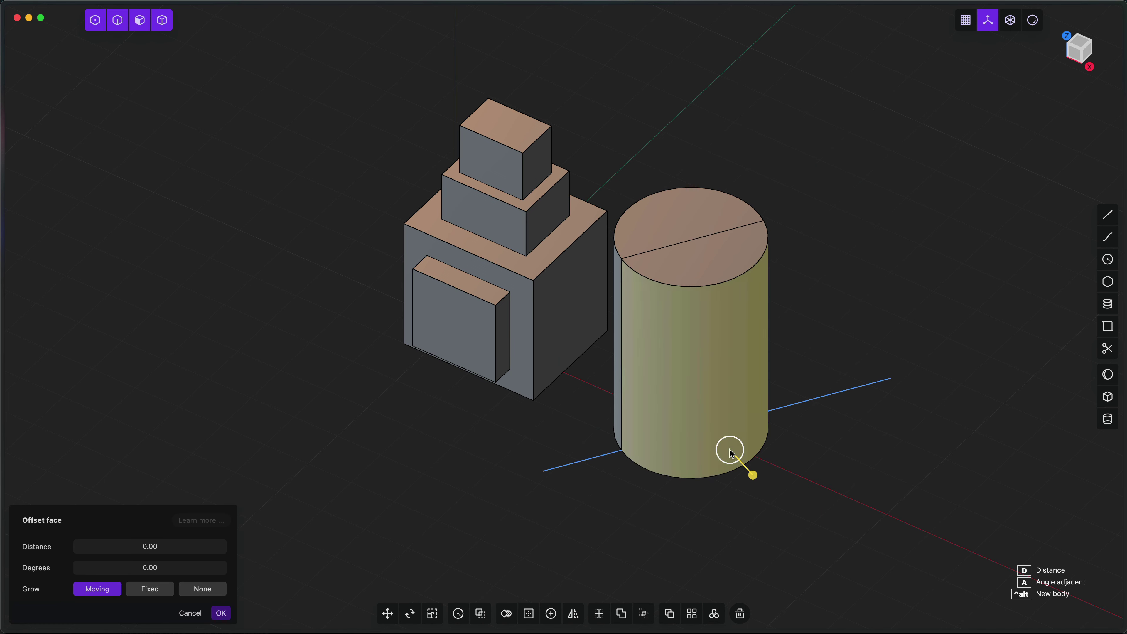
{"action": "key", "text": "o"}
{"action": "left_click", "coordinate": [854, 483]}
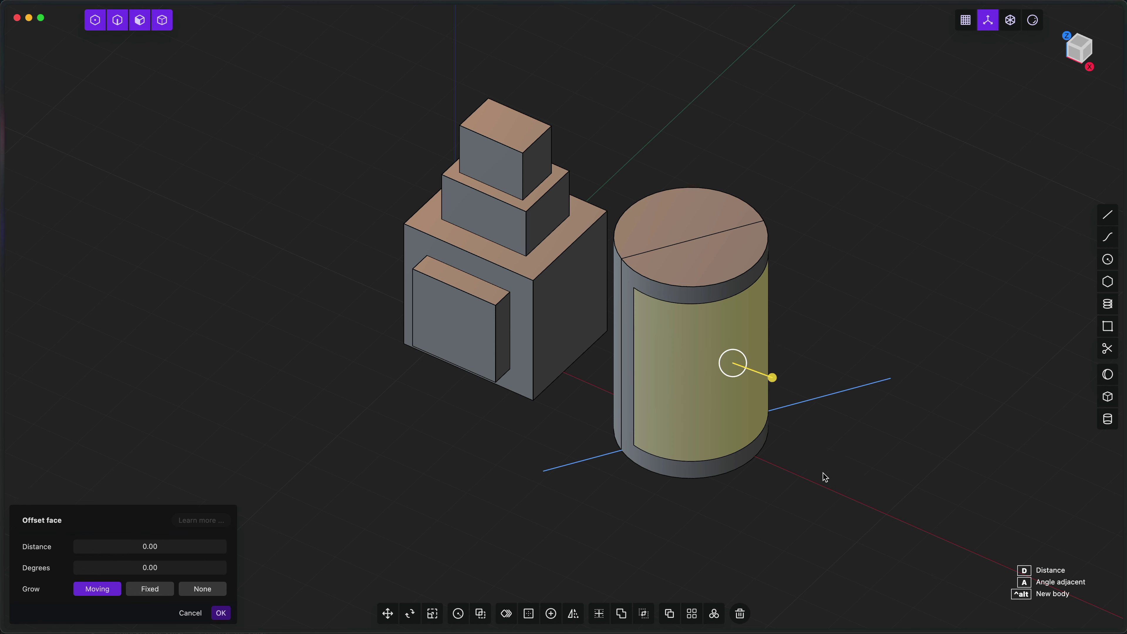
{"action": "key", "text": "d"}
{"action": "left_click", "coordinate": [836, 484]}
{"action": "key", "text": "d"}
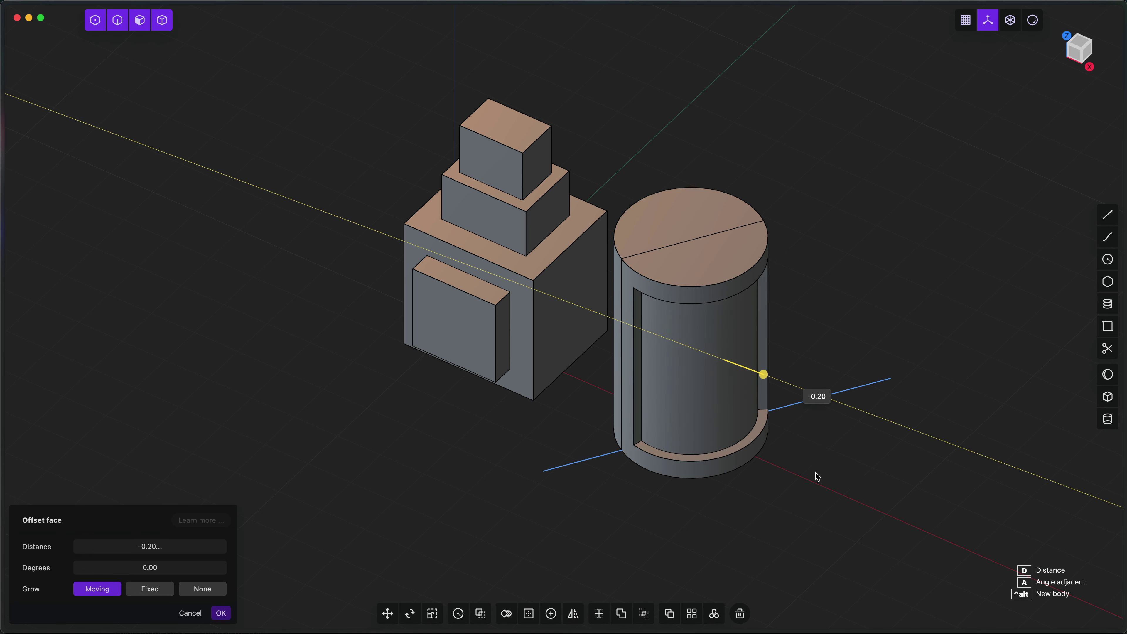
{"action": "left_click", "coordinate": [815, 472]}
{"action": "right_click", "coordinate": [815, 471]}
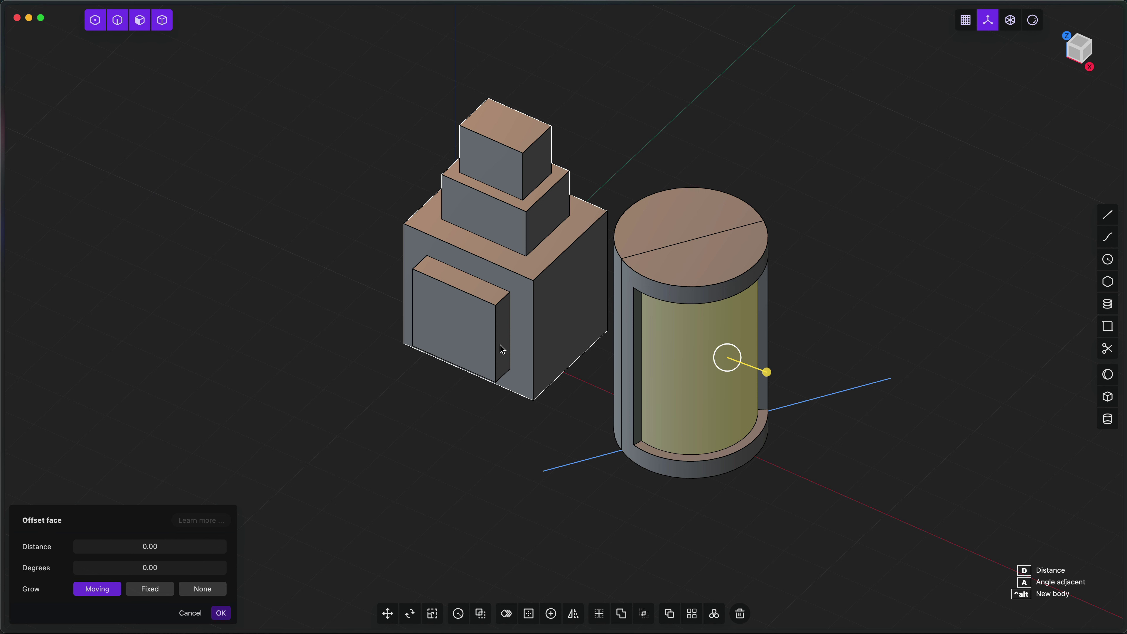
Offset the outline of the cylinder's front top half inward and raise the inner face slightly
{"action": "left_click", "coordinate": [716, 260]}
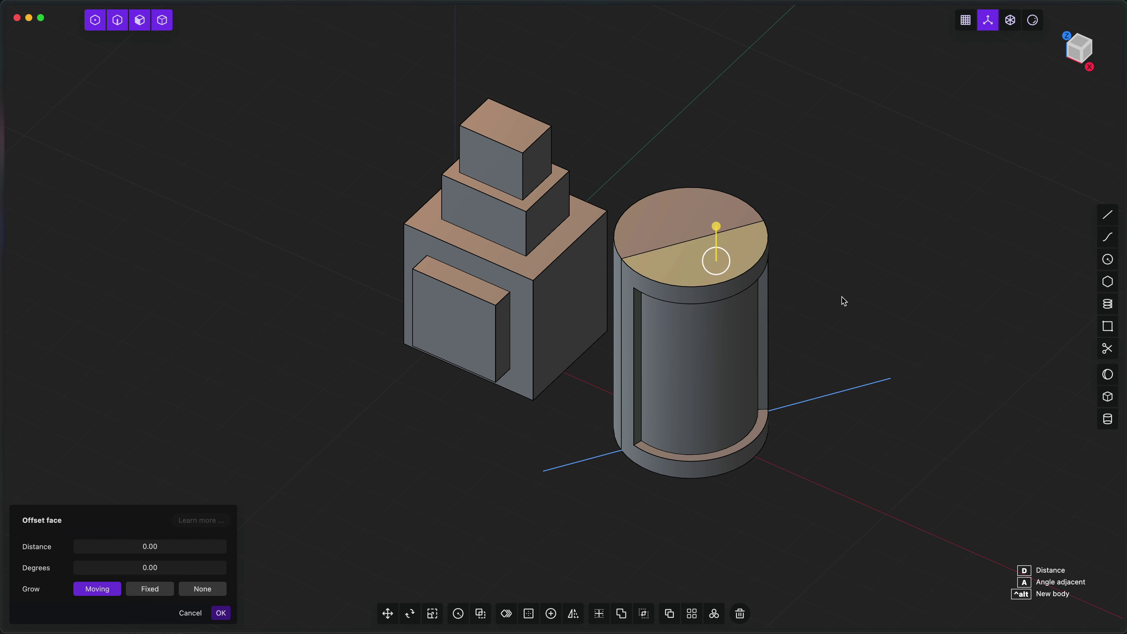
{"action": "key", "text": "o"}
{"action": "left_click", "coordinate": [868, 314]}
{"action": "right_click", "coordinate": [868, 313]}
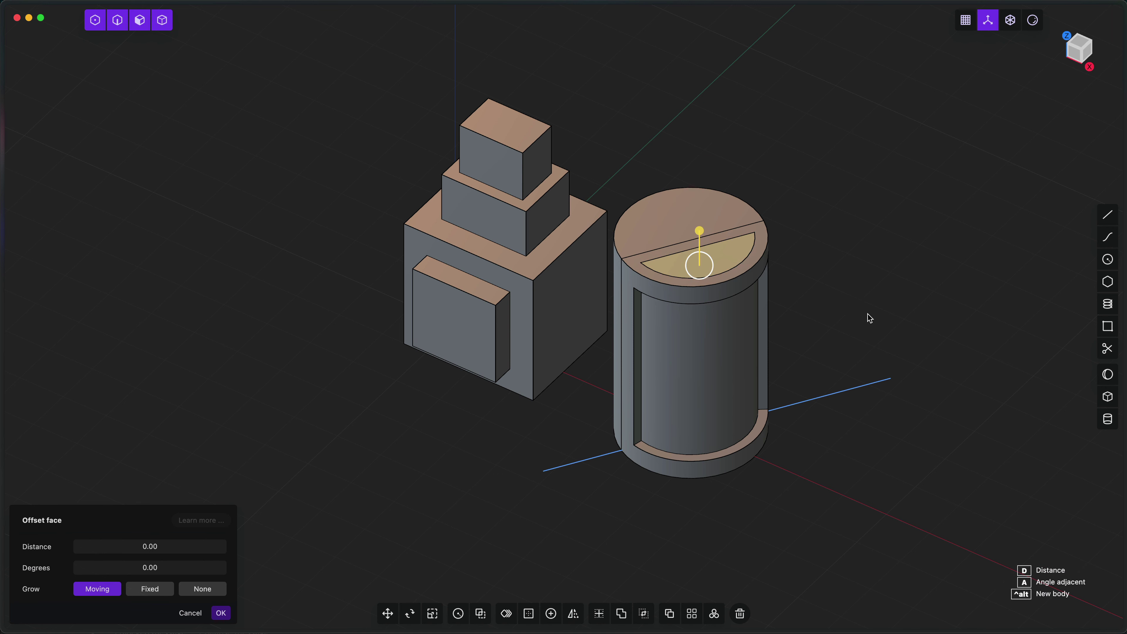
{"action": "key", "text": "d"}
{"action": "left_click", "coordinate": [862, 294]}
{"action": "right_click", "coordinate": [861, 293]}
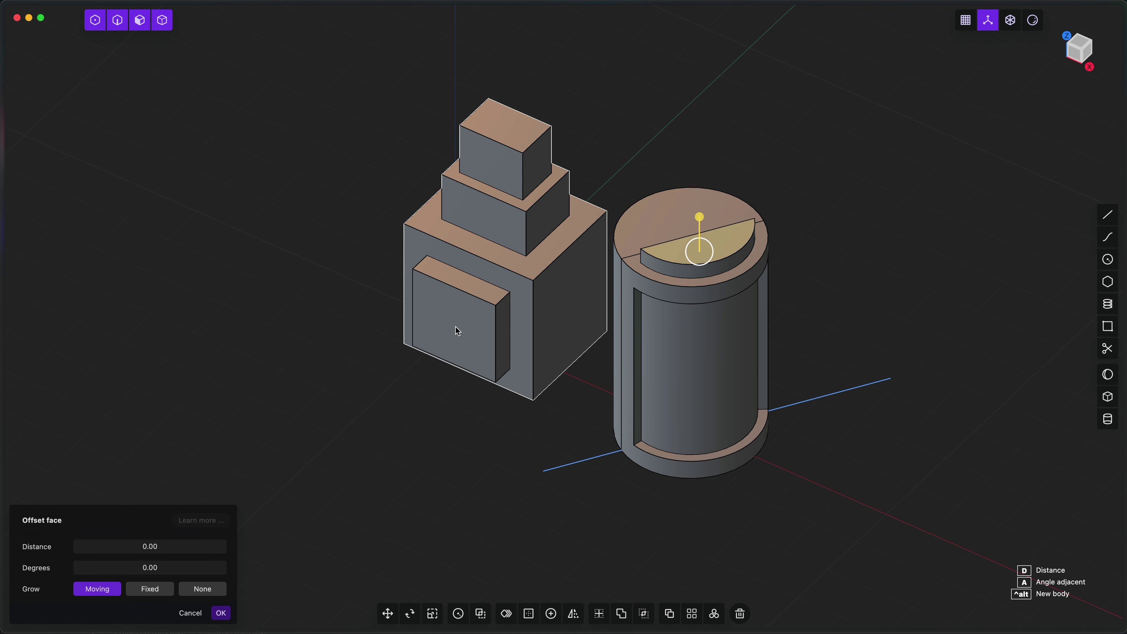
{"action": "key", "text": "Escape"}
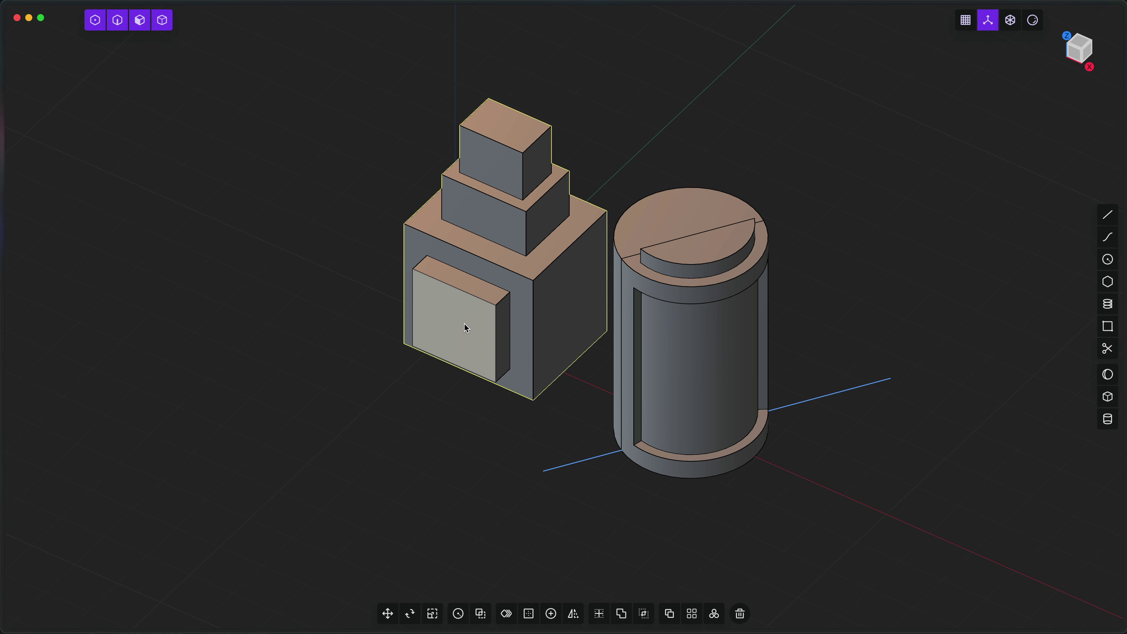
{"action": "left_click", "coordinate": [486, 334]}
{"action": "key", "text": "o"}
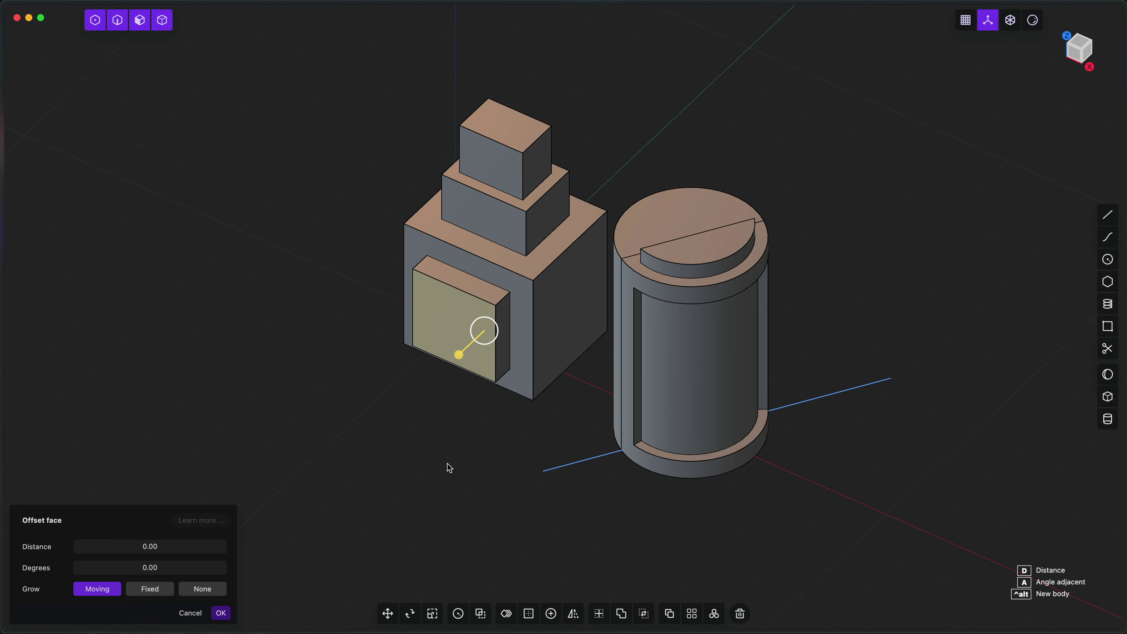
{"action": "left_click", "coordinate": [496, 375]}
{"action": "key", "text": "f"}
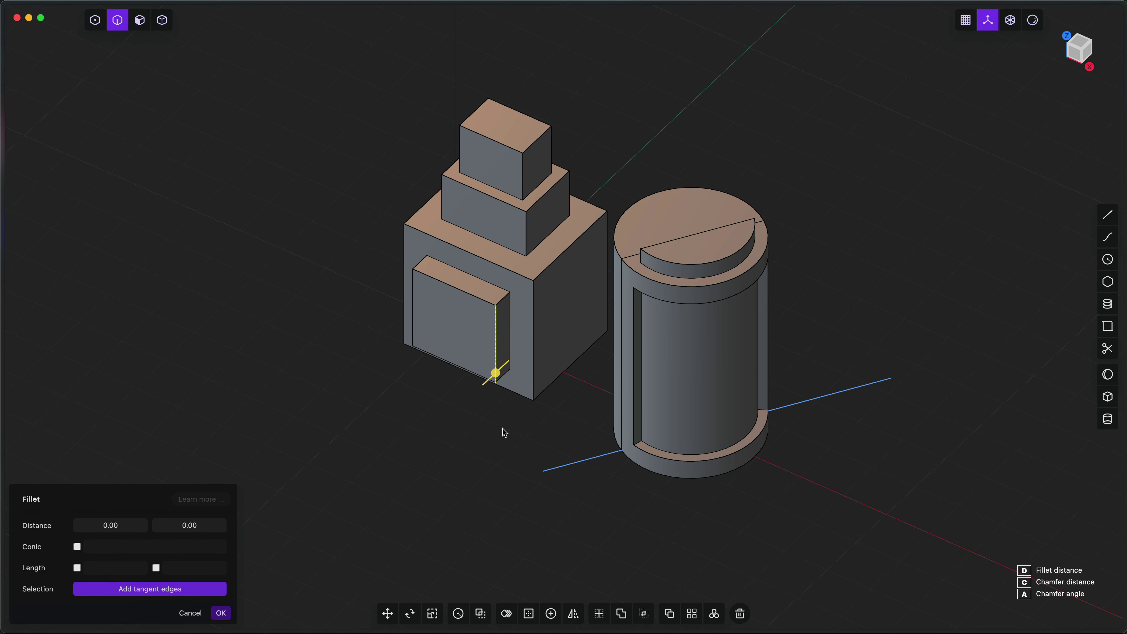
{"action": "key", "text": "o"}
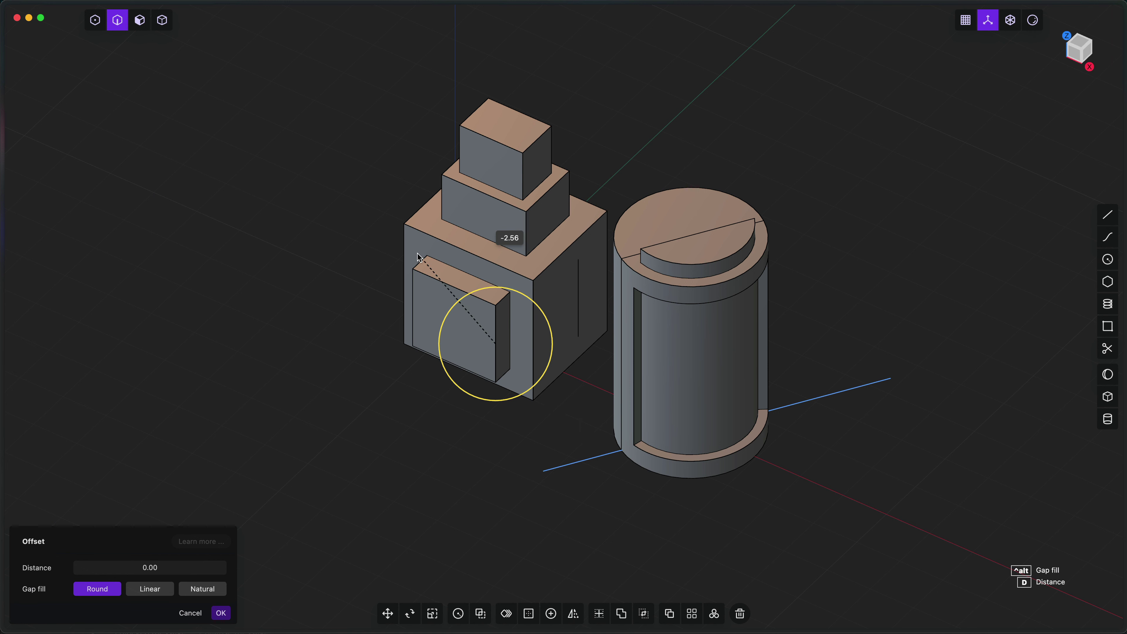
{"action": "key", "text": "Escape"}
Offset the outline of the raised front panel's face outward so it imprints edges on the neighbouring faces
{"action": "key", "text": "3"}
{"action": "left_click", "coordinate": [450, 338]}
{"action": "key", "text": "o"}
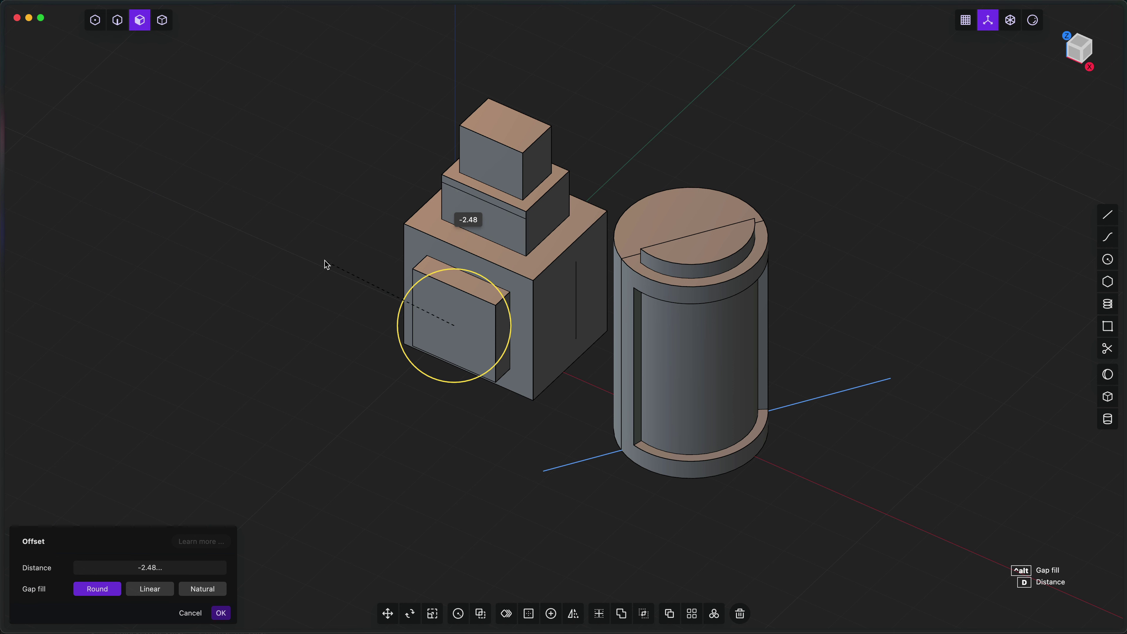
{"action": "left_click", "coordinate": [347, 264]}
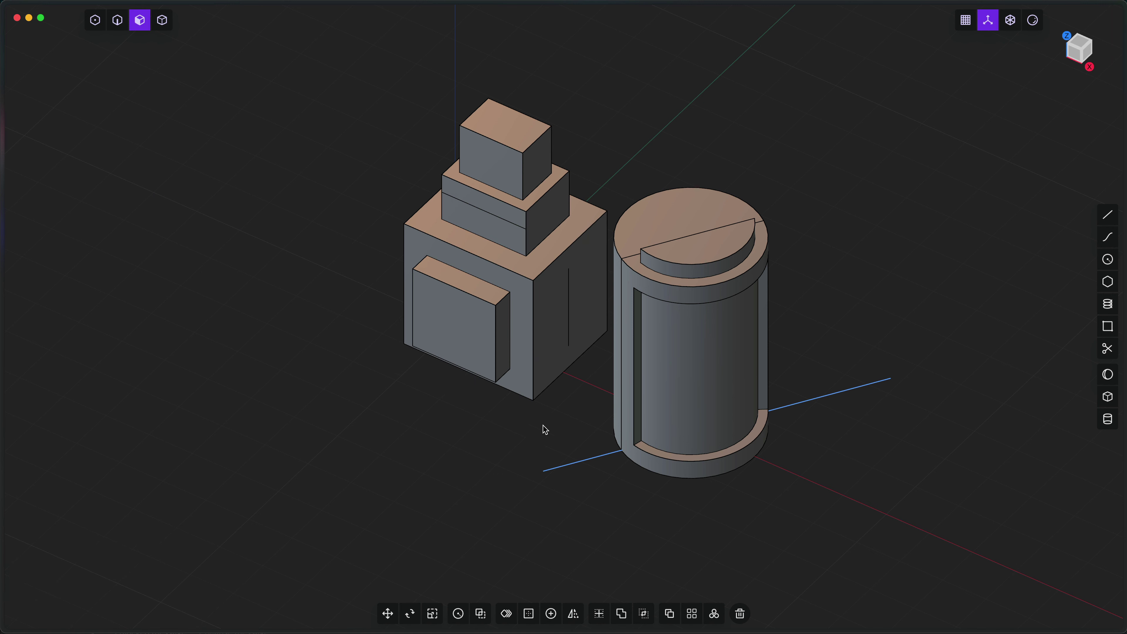
Create a pipe along the imprinted vertical edge on the cube's side face
{"action": "key", "text": "2"}
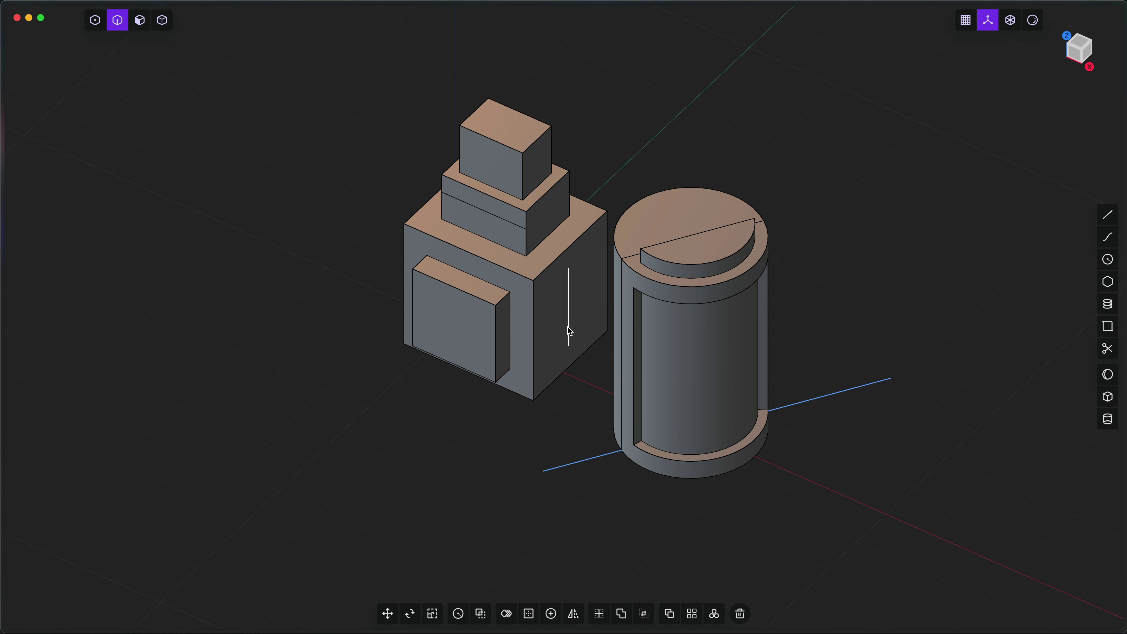
{"action": "left_click", "coordinate": [570, 331]}
{"action": "key", "text": "f"}
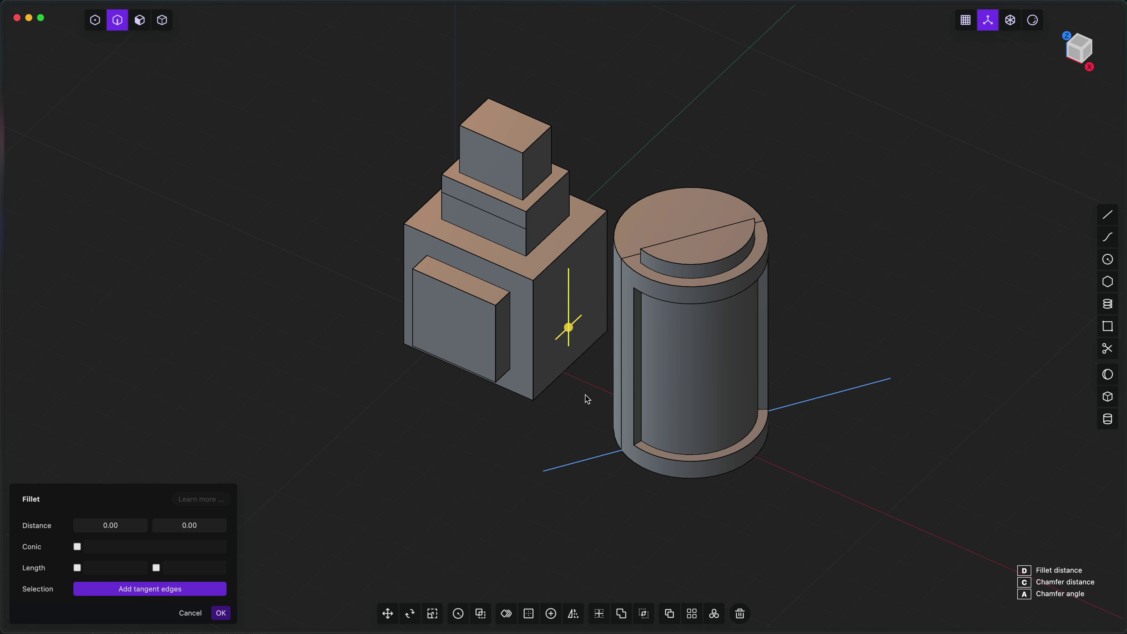
{"action": "key", "text": "p"}
{"action": "key", "text": "Escape"}
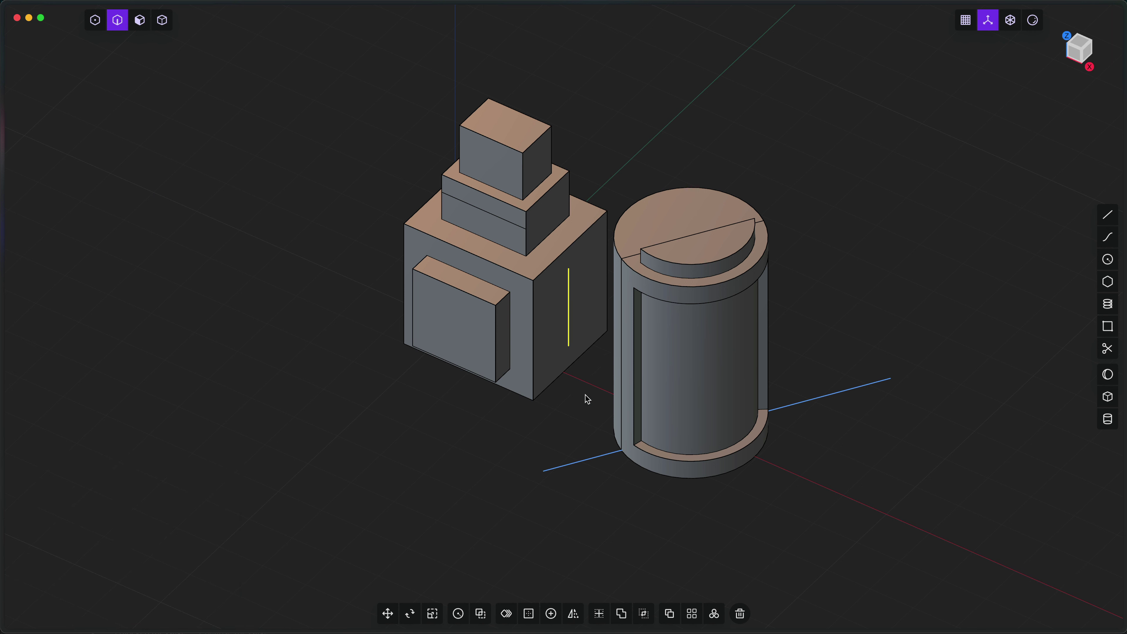
{"action": "key", "text": "p"}
{"action": "key", "text": "Return"}
Remove the leftover horizontal edge imprinted across the front face of the cube's middle tier
{"action": "scroll", "coordinate": [574, 428], "scroll_direction": "up", "scroll_amount": 3}
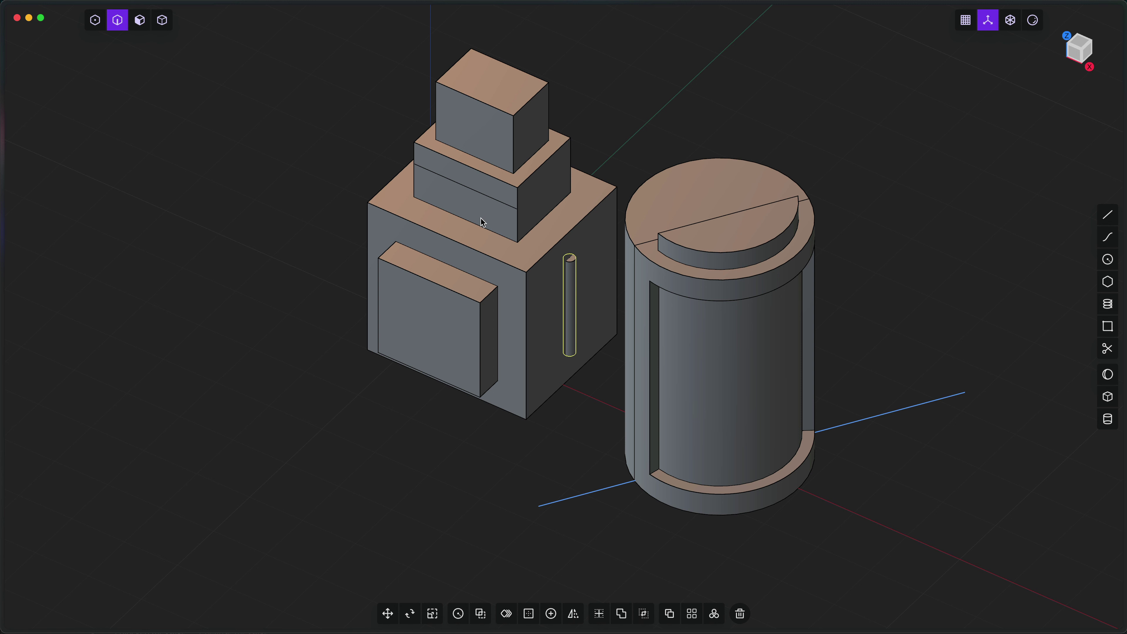
{"action": "left_click", "coordinate": [490, 197]}
{"action": "key", "text": "f"}
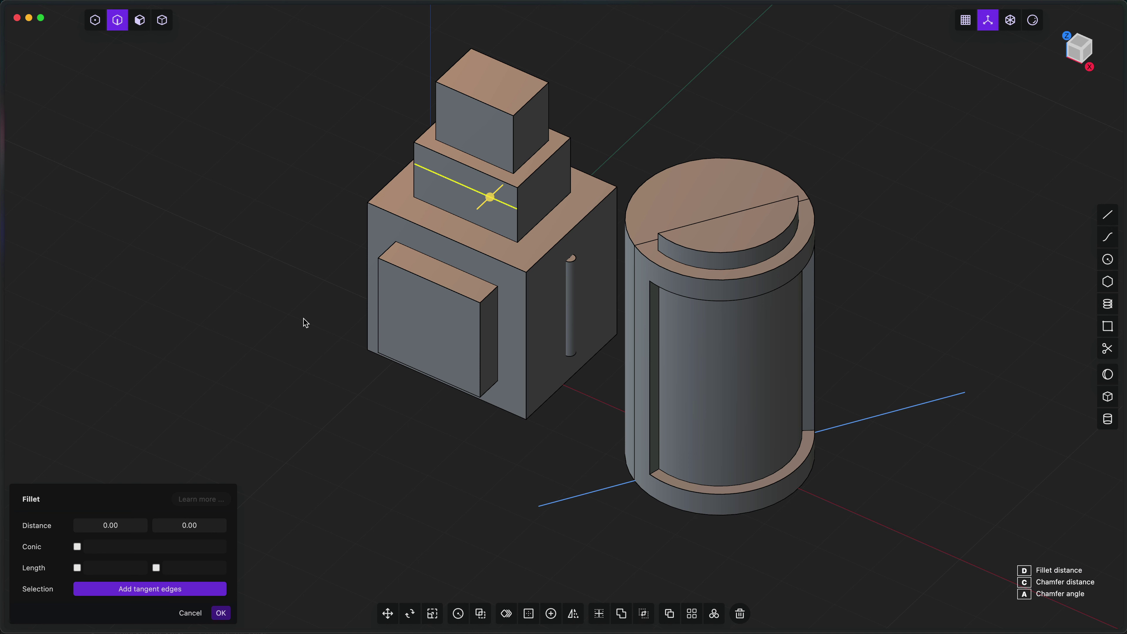
{"action": "key", "text": "Escape"}
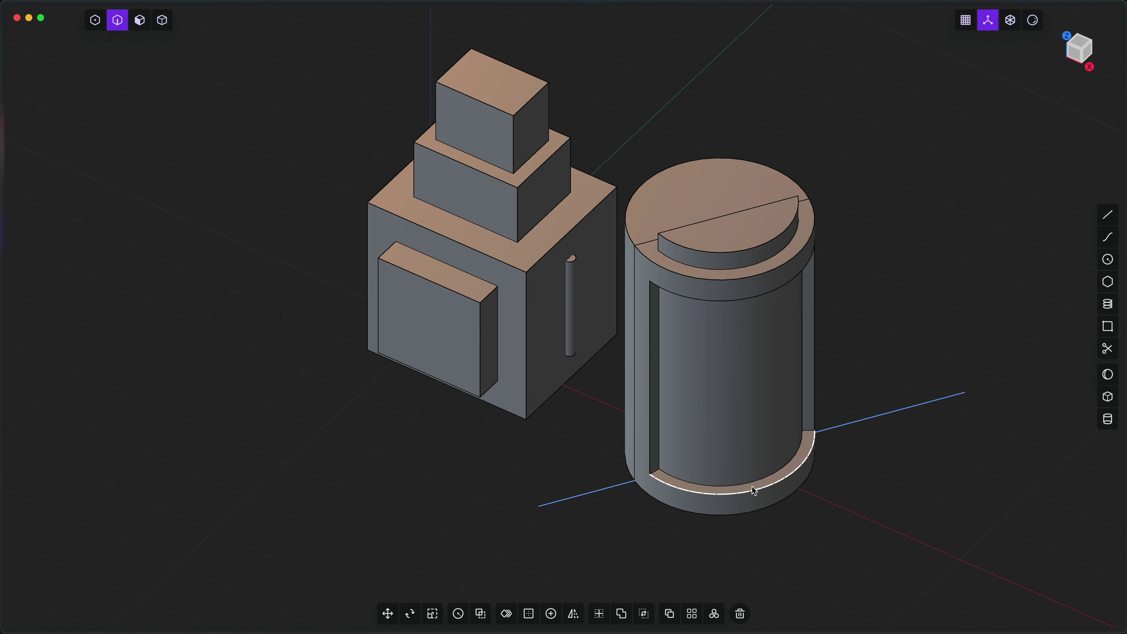
Remove the recessed, raised and split details from the cylinder to restore a plain solid cylinder
{"action": "left_click", "coordinate": [752, 392]}
{"action": "key", "text": "x"}
{"action": "key", "text": "3"}
{"action": "left_click", "coordinate": [715, 352]}
{"action": "key", "text": "Escape"}
{"action": "key", "text": "super+z"}
{"action": "middle_click_drag", "start_coordinate": [849, 453], "coordinate": [738, 413], "text": "shift"}
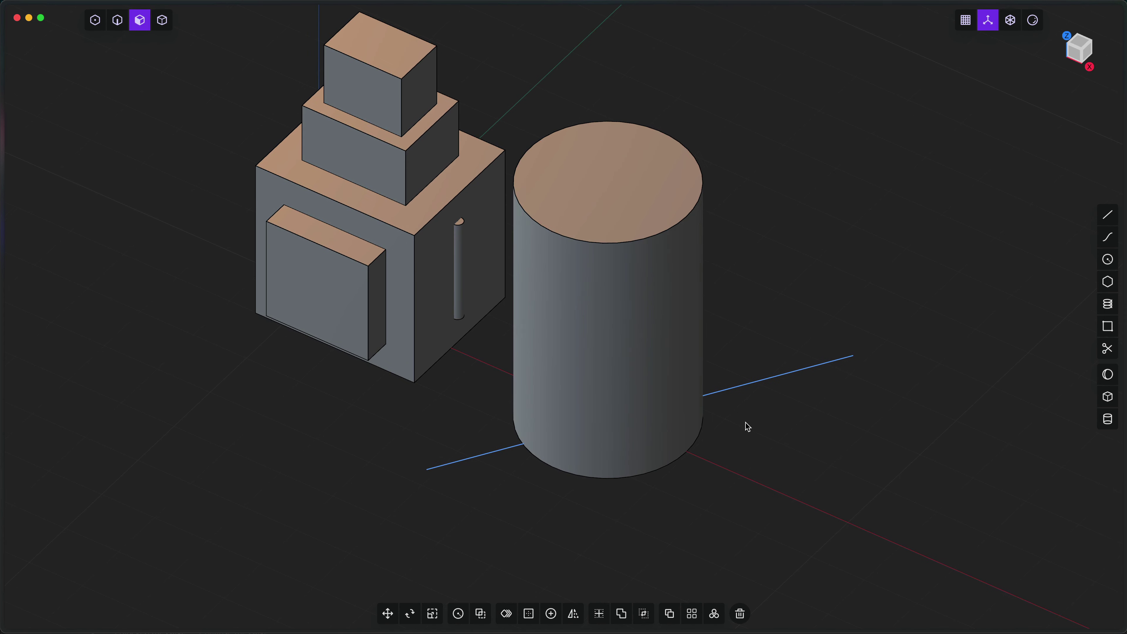
Draw a vertical circle on the ground beside the cylinder's base, centred on the red axis
{"action": "left_click", "coordinate": [1108, 262]}
{"action": "left_click", "coordinate": [713, 464]}
{"action": "key", "text": "v"}
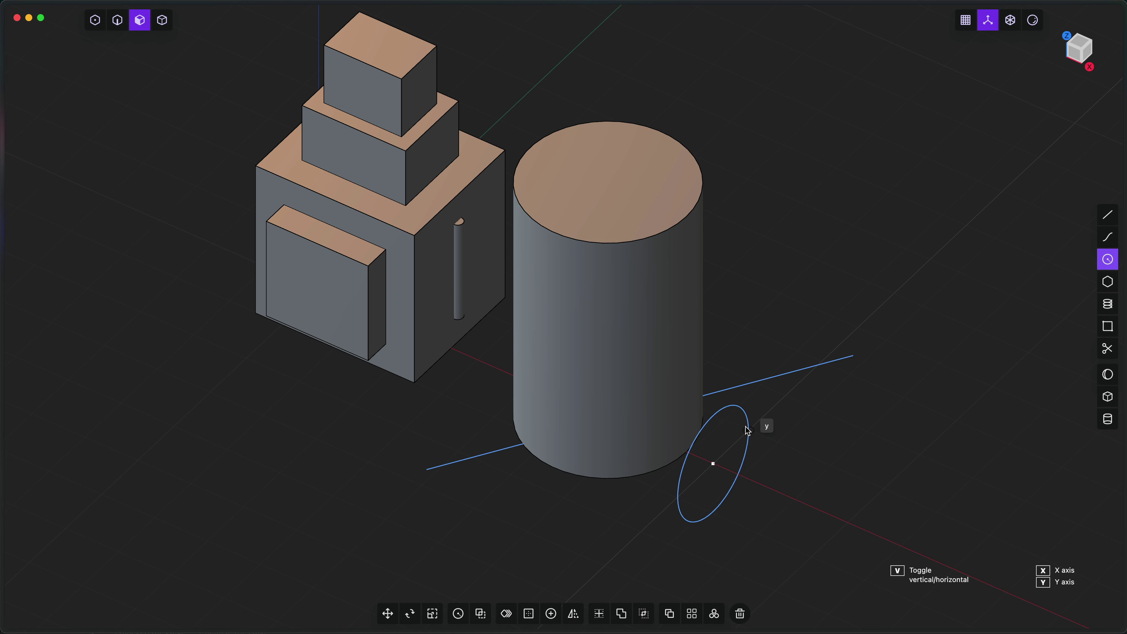
{"action": "left_click", "coordinate": [748, 431]}
Imprint the circle onto the cylinder's curved side using the Vector method
{"action": "left_click", "coordinate": [686, 336], "text": "shift"}
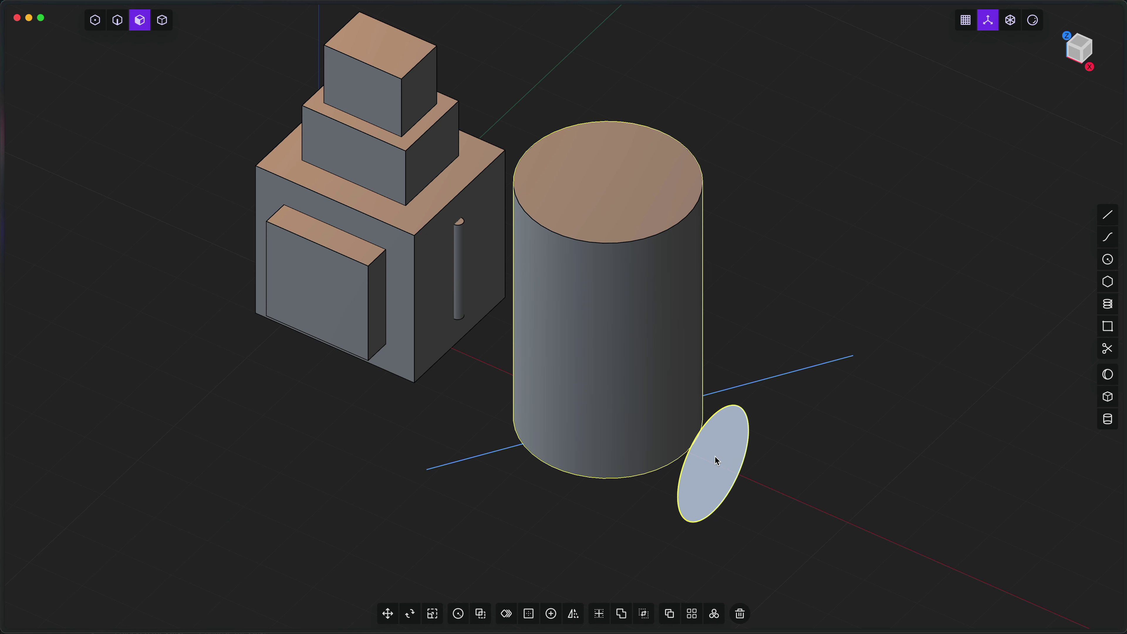
{"action": "key", "text": "i"}
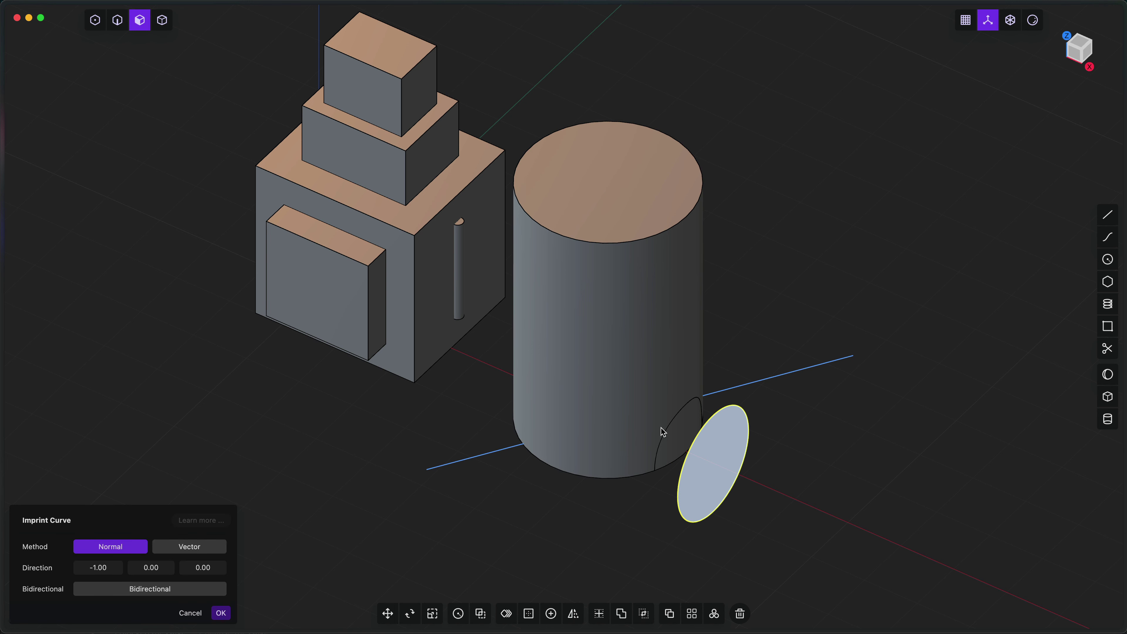
{"action": "left_click", "coordinate": [198, 546]}
{"action": "middle_click_drag", "start_coordinate": [491, 530], "coordinate": [480, 527]}
{"action": "key", "text": "Return"}
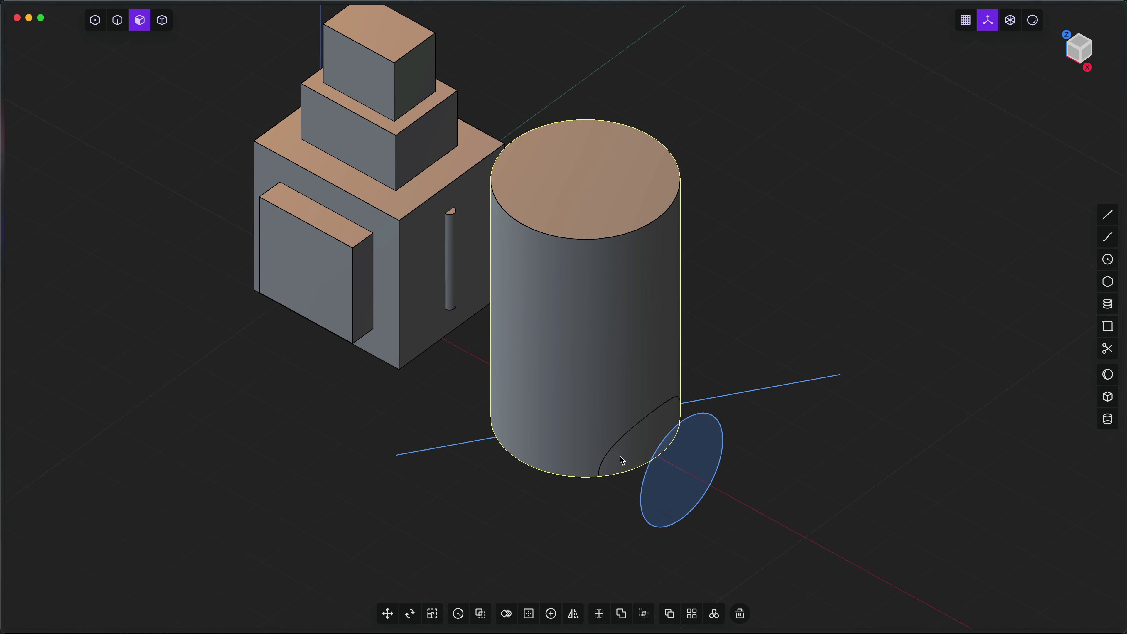
Try to recess the imprinted face about 0.16 into the cylinder
{"action": "left_click", "coordinate": [621, 460]}
{"action": "key", "text": "d"}
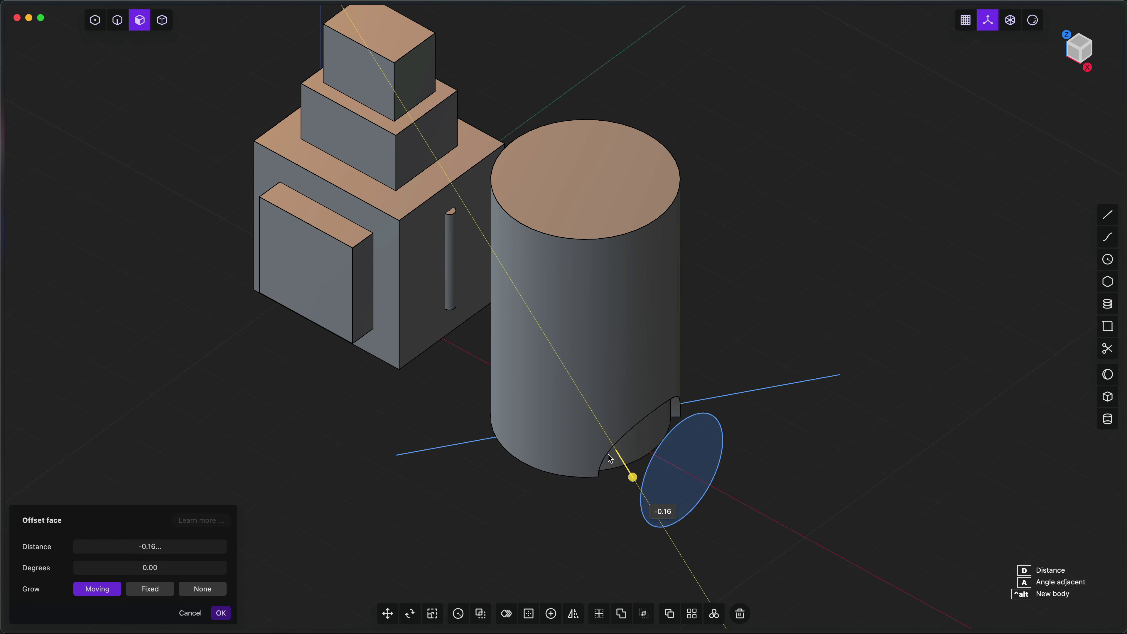
{"action": "left_click", "coordinate": [601, 466]}
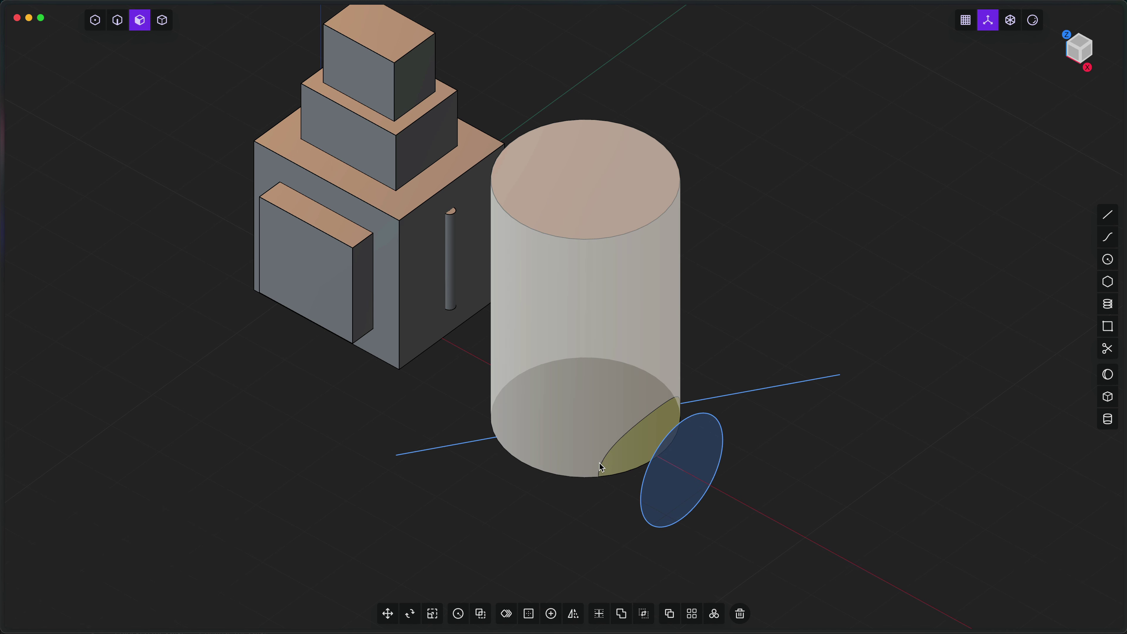
Offset the cylinder's bottom edge chain, including the imprinted arc, upward by about 0.31 with round gap fill
{"action": "key", "text": "2"}
{"action": "left_click", "coordinate": [577, 476]}
{"action": "key", "text": "f"}
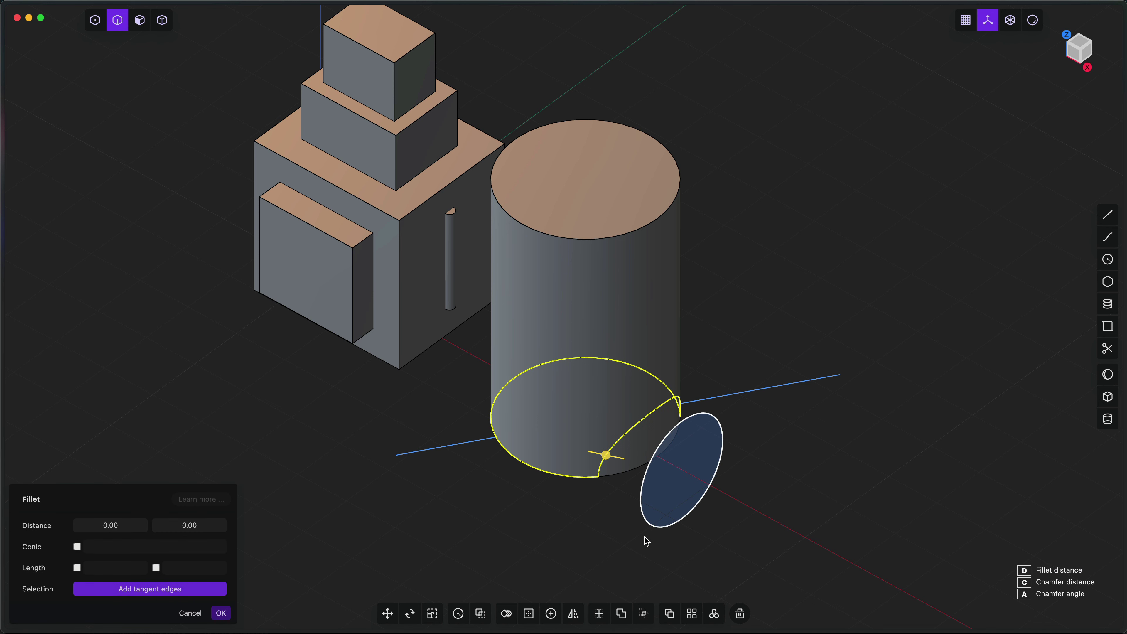
{"action": "key", "text": "o"}
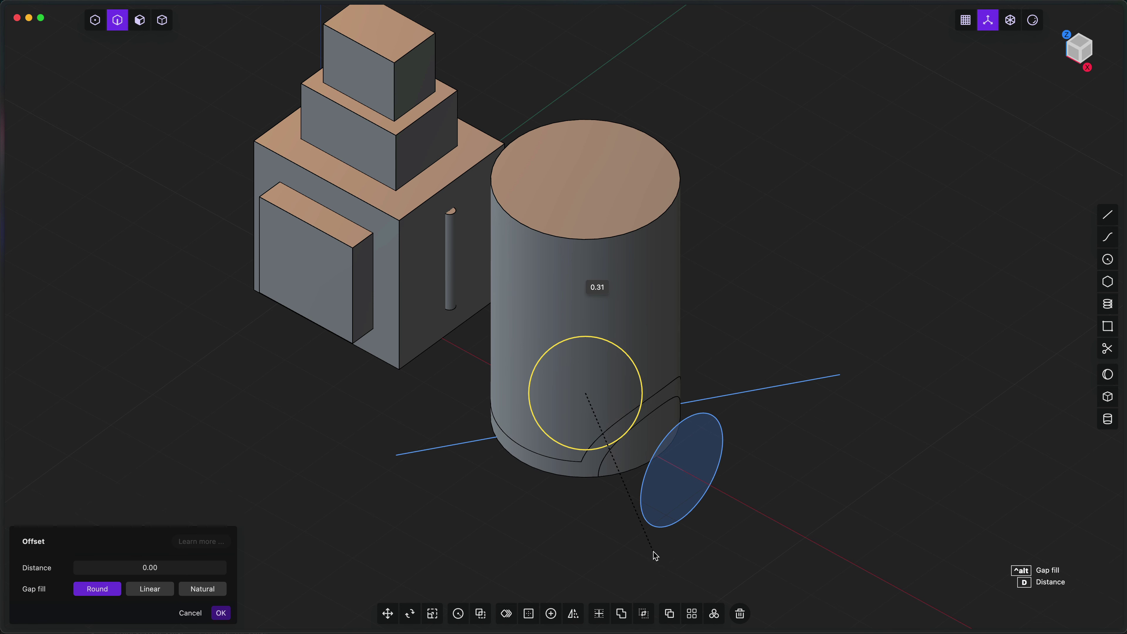
{"action": "key", "text": "Escape"}
{"action": "key", "text": "3"}
{"action": "left_click", "coordinate": [576, 470]}
{"action": "key", "text": "o"}
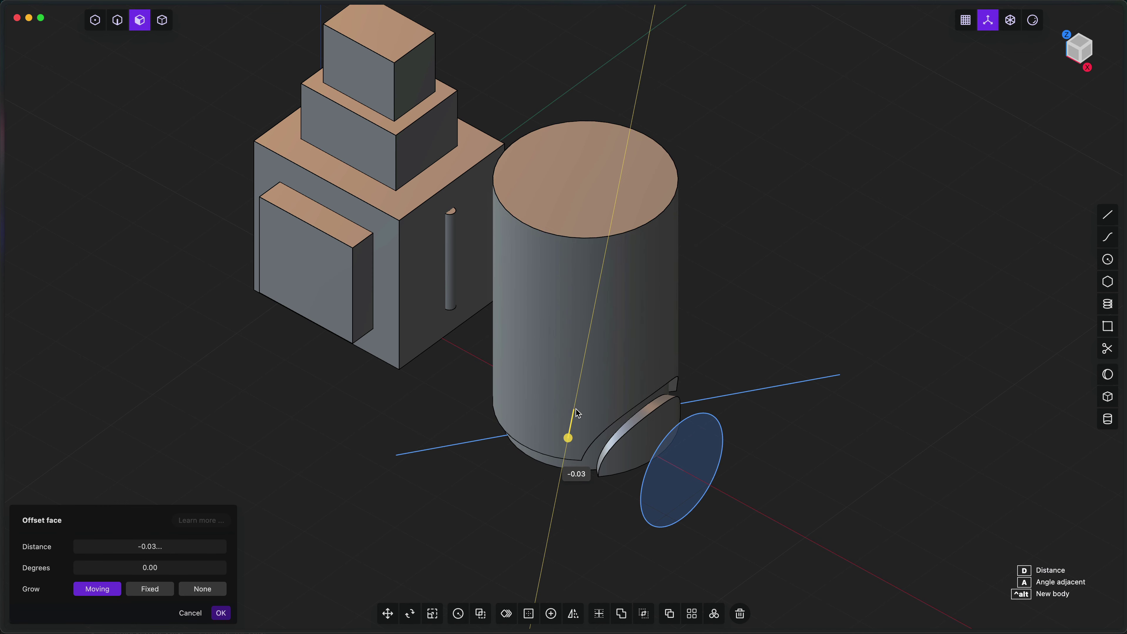
{"action": "key", "text": "Escape"}
{"action": "key", "text": "super+z"}
Offset the cylinder's main curved face above the imprinted band inward to leave a stepped rim at the base
{"action": "left_click", "coordinate": [579, 424]}
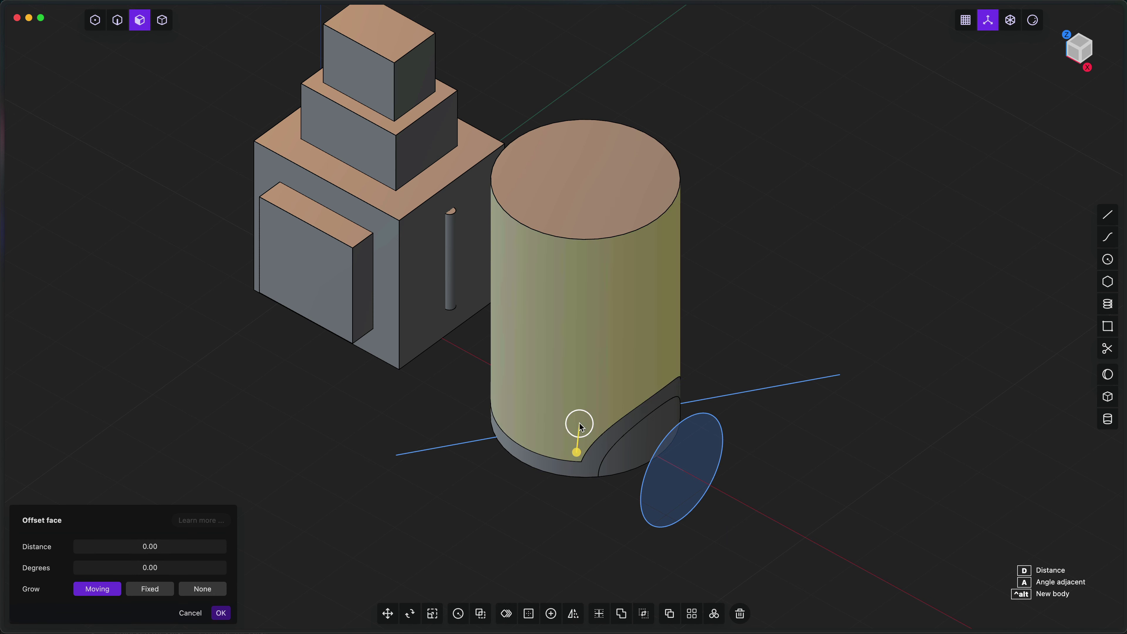
{"action": "key", "text": "d"}
{"action": "left_click", "coordinate": [576, 418]}
Offset the arched imprinted face at the cylinder's base outward so it protrudes from the surrounding band
{"action": "left_click", "coordinate": [625, 463]}
{"action": "key", "text": "d"}
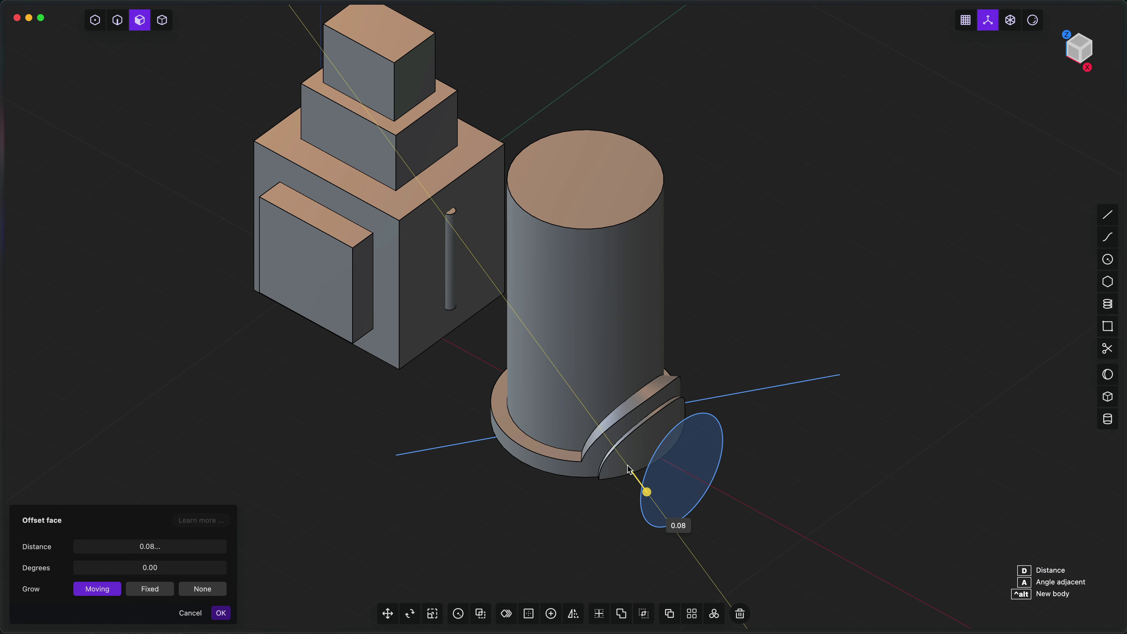
{"action": "left_click", "coordinate": [630, 471]}
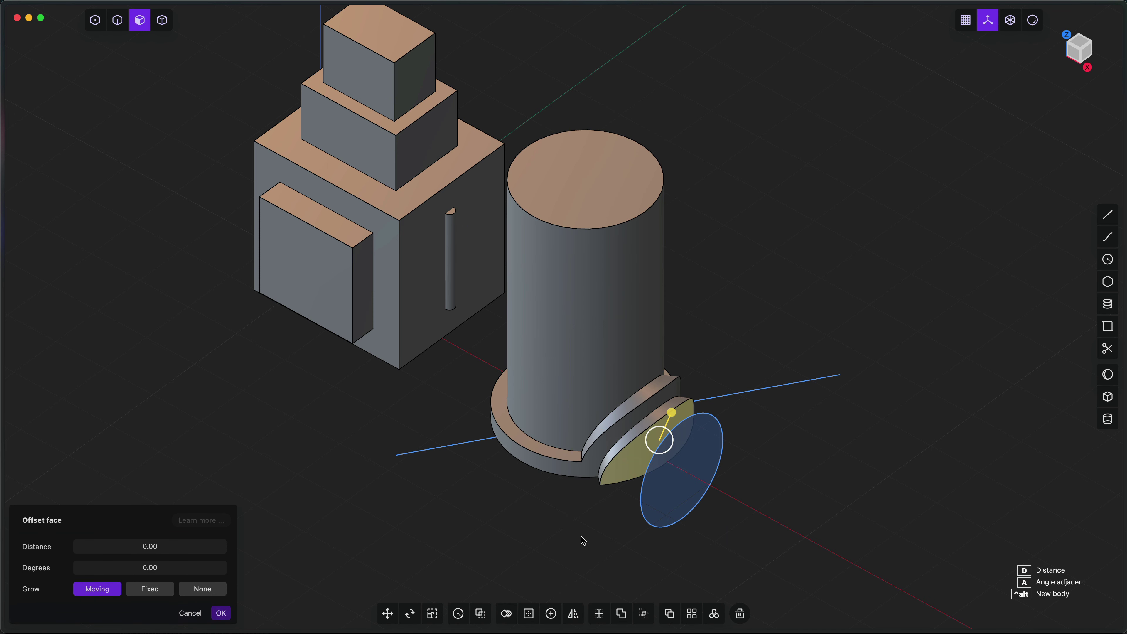
{"action": "key", "text": "Escape"}
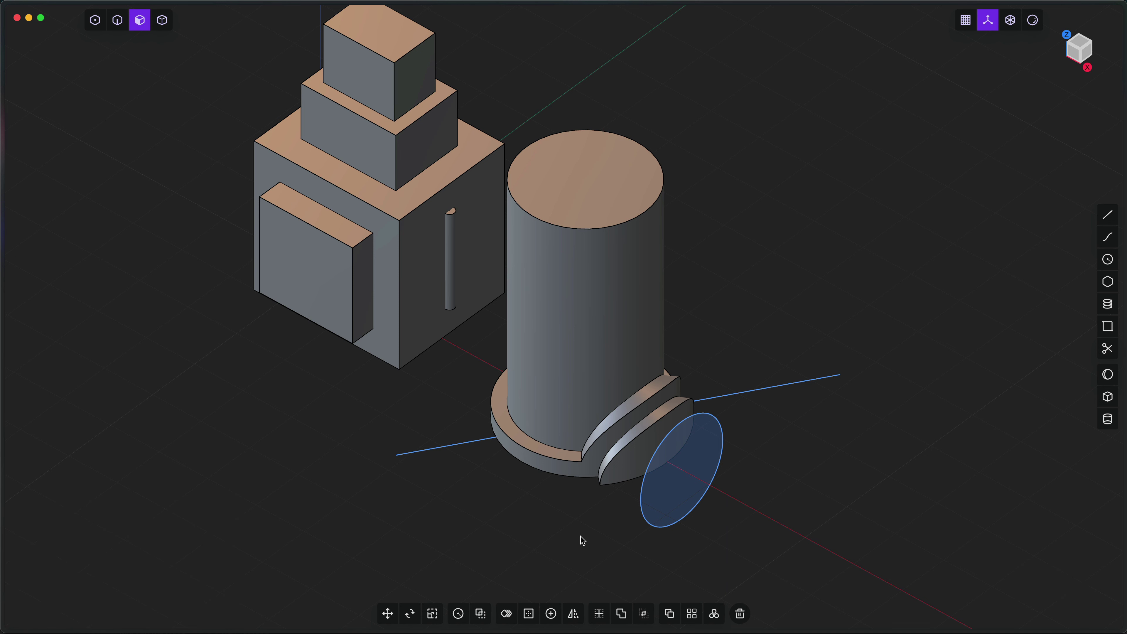
Fillet the cube's two front-facing top edges and the vertical edge meeting them at the corner, including tangent edges
{"action": "middle_click_drag", "start_coordinate": [582, 540], "coordinate": [624, 571], "text": "shift"}
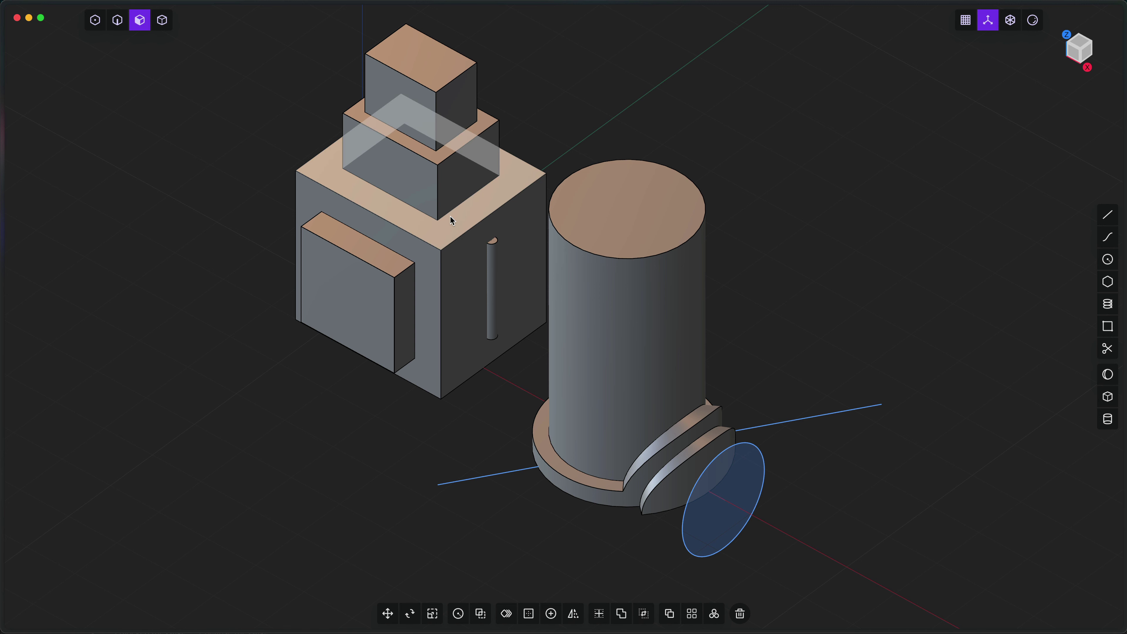
{"action": "key", "text": "2"}
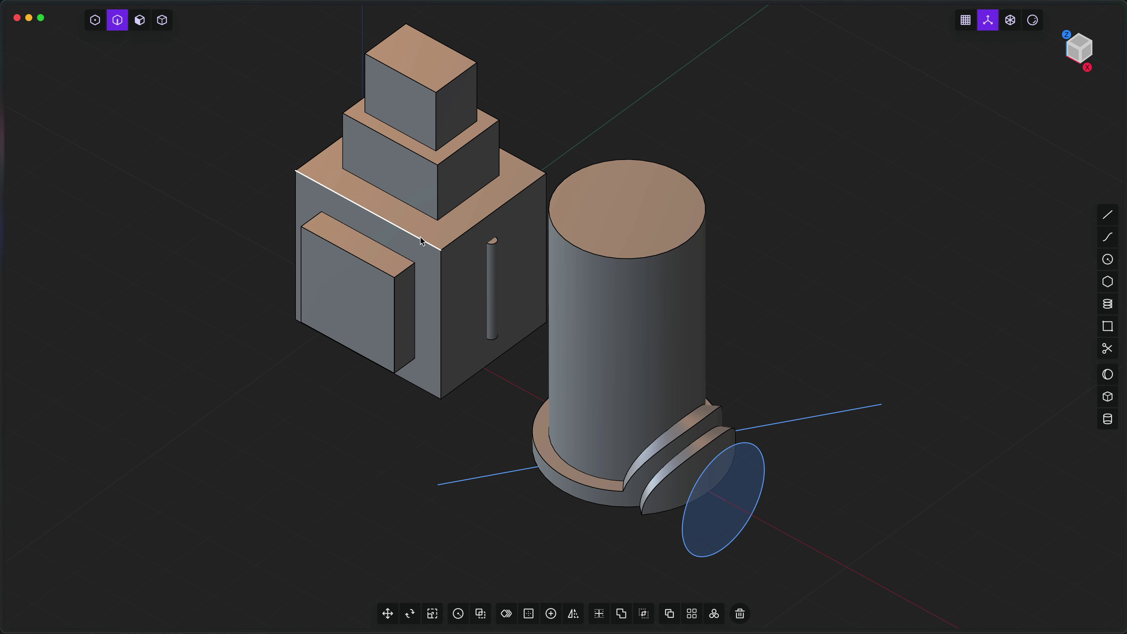
{"action": "left_click", "coordinate": [419, 238]}
{"action": "key", "text": "f"}
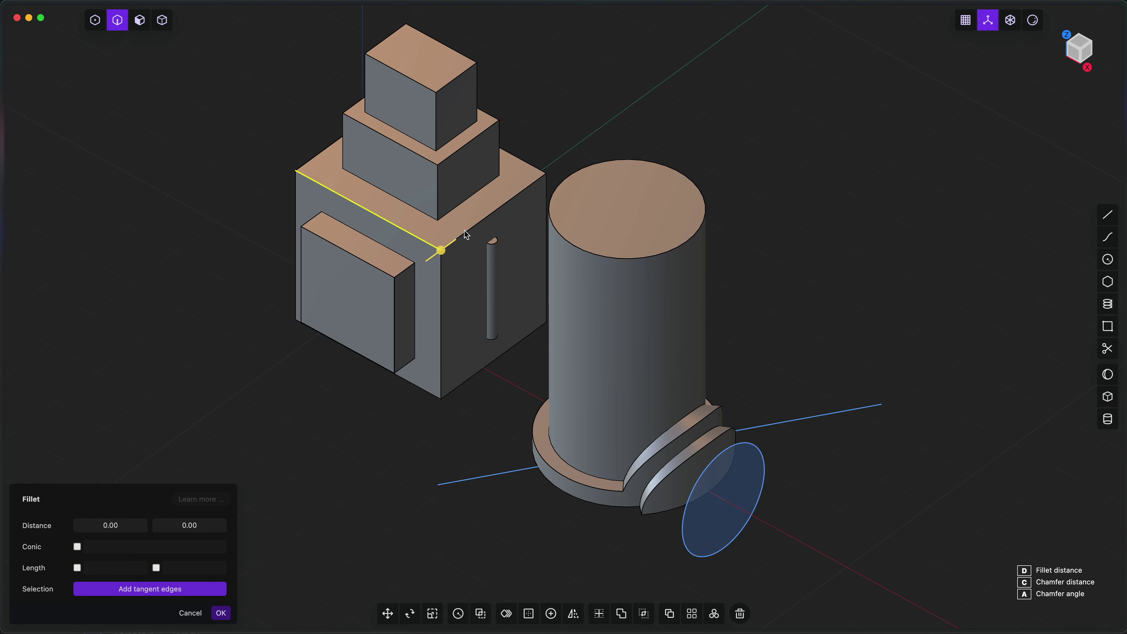
{"action": "left_click", "coordinate": [461, 236]}
{"action": "key", "text": "d"}
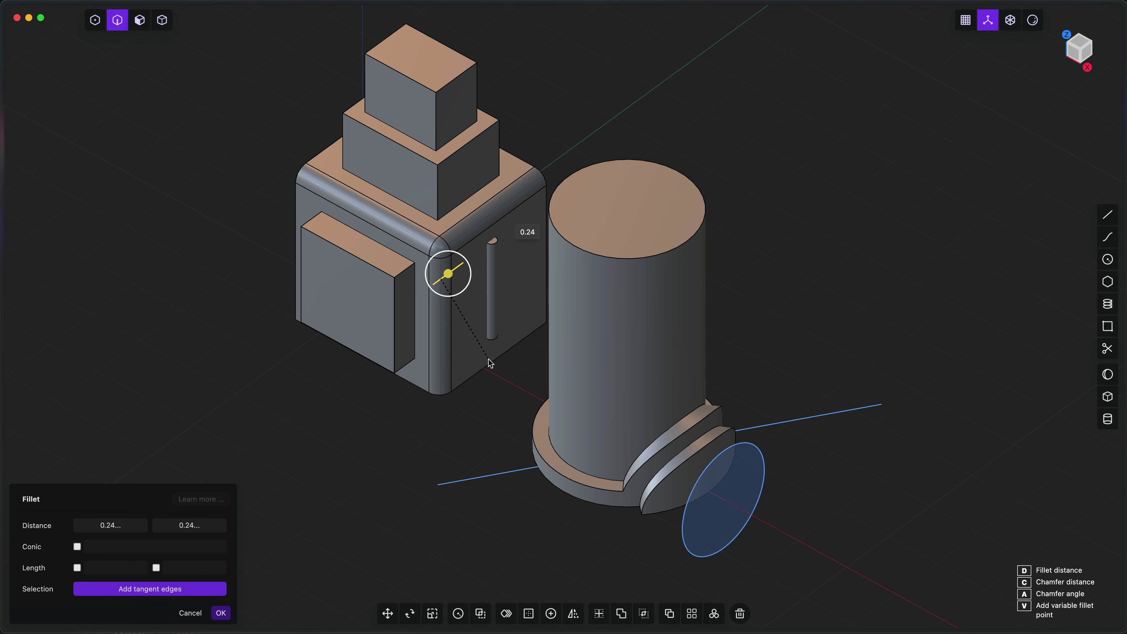
{"action": "left_click", "coordinate": [494, 366]}
{"action": "key", "text": "Return"}
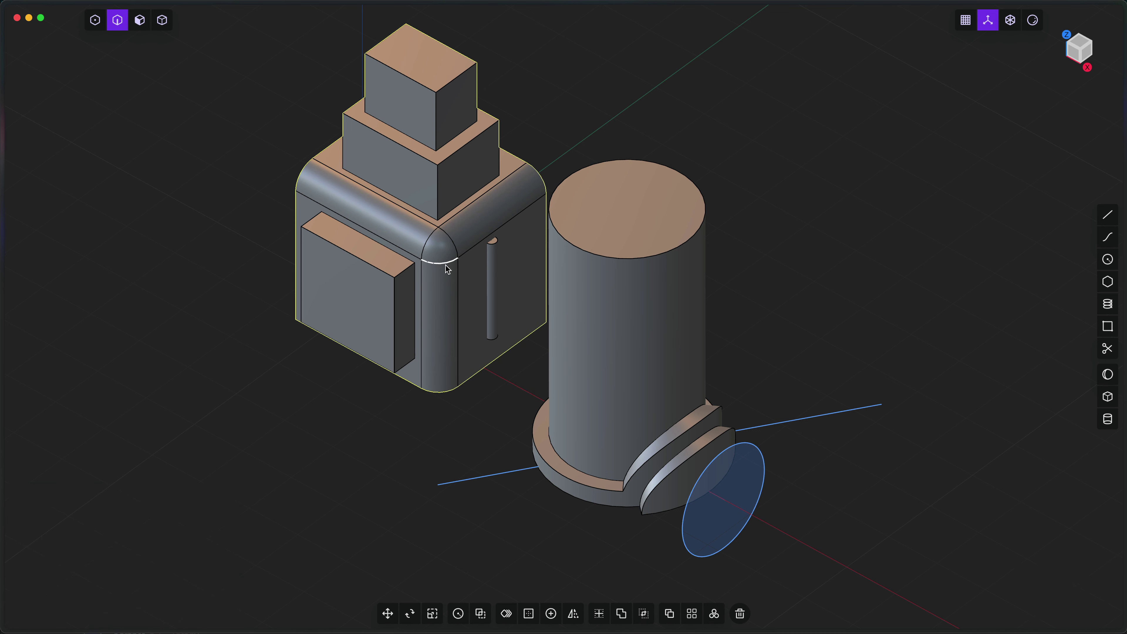
Offset the outline of the cube's rounded corner face inward with round gap fill
{"action": "key", "text": "3"}
{"action": "left_click", "coordinate": [441, 257]}
{"action": "key", "text": "o"}
{"action": "key", "text": "o"}
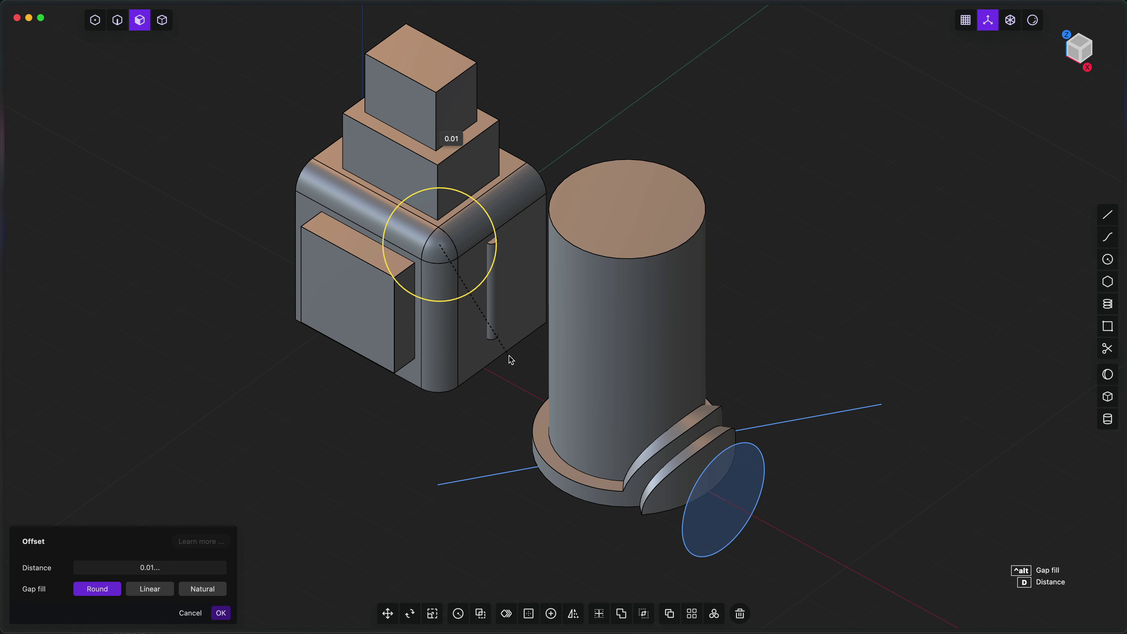
{"action": "left_click", "coordinate": [515, 357]}
{"action": "key", "text": "Return"}
Recess the inner face of the cube's rounded corner by about 0.31
{"action": "key", "text": "d"}
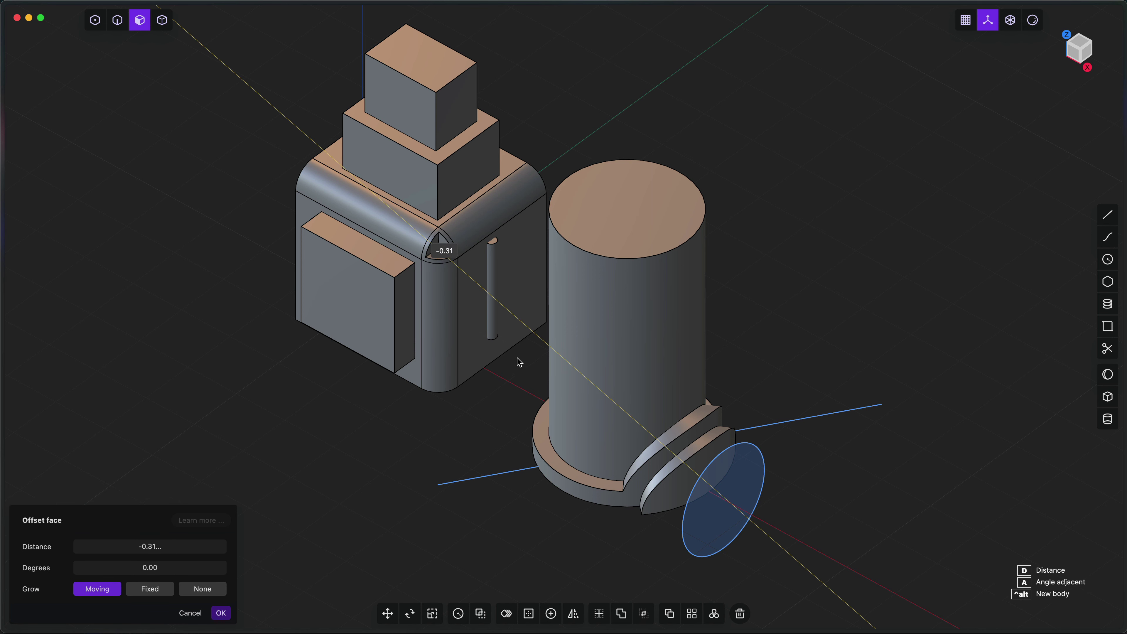
{"action": "left_click", "coordinate": [516, 360]}
{"action": "key", "text": "Return"}
{"action": "key", "text": "Escape"}
{"action": "middle_click_drag", "start_coordinate": [391, 399], "coordinate": [380, 440]}
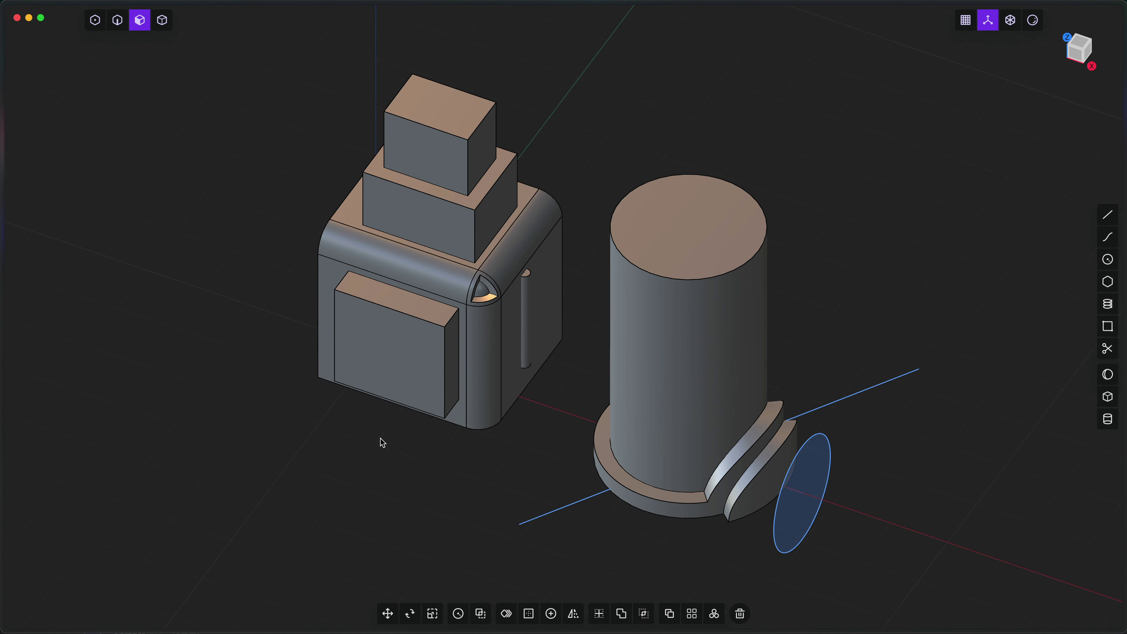